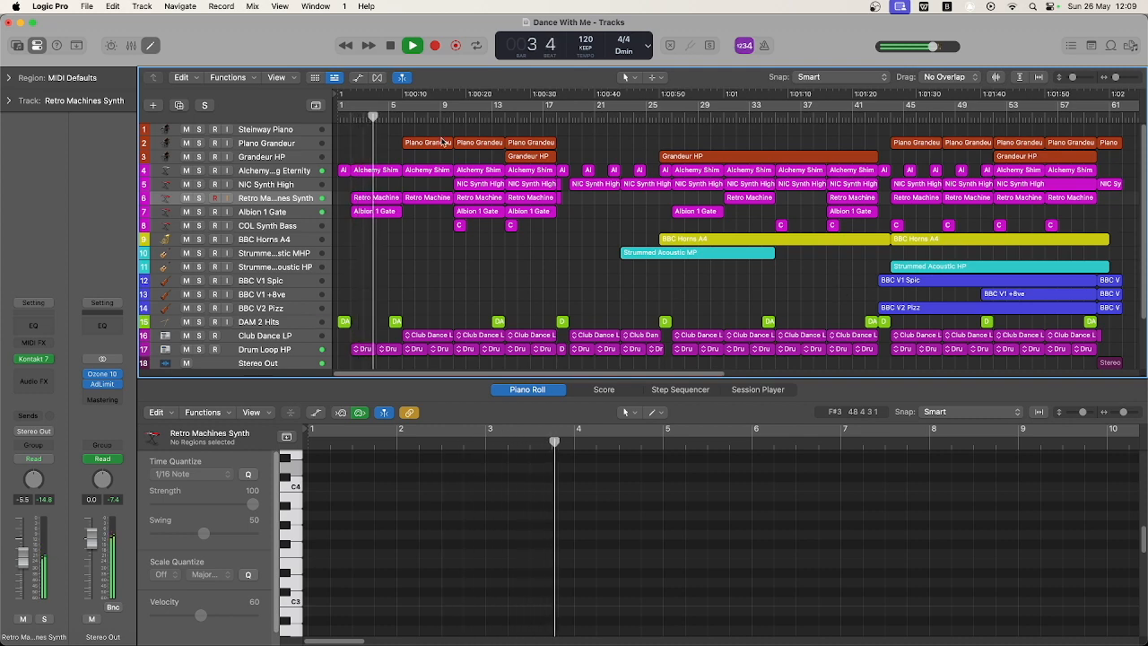
# Examine the notes and waveforms of the opening Retro Machines, Alchemy, Piano Grandeur, Club Dance LP, COL Synth Bass and Albion 1 Gate regions during playback
pyautogui.click(392, 199)
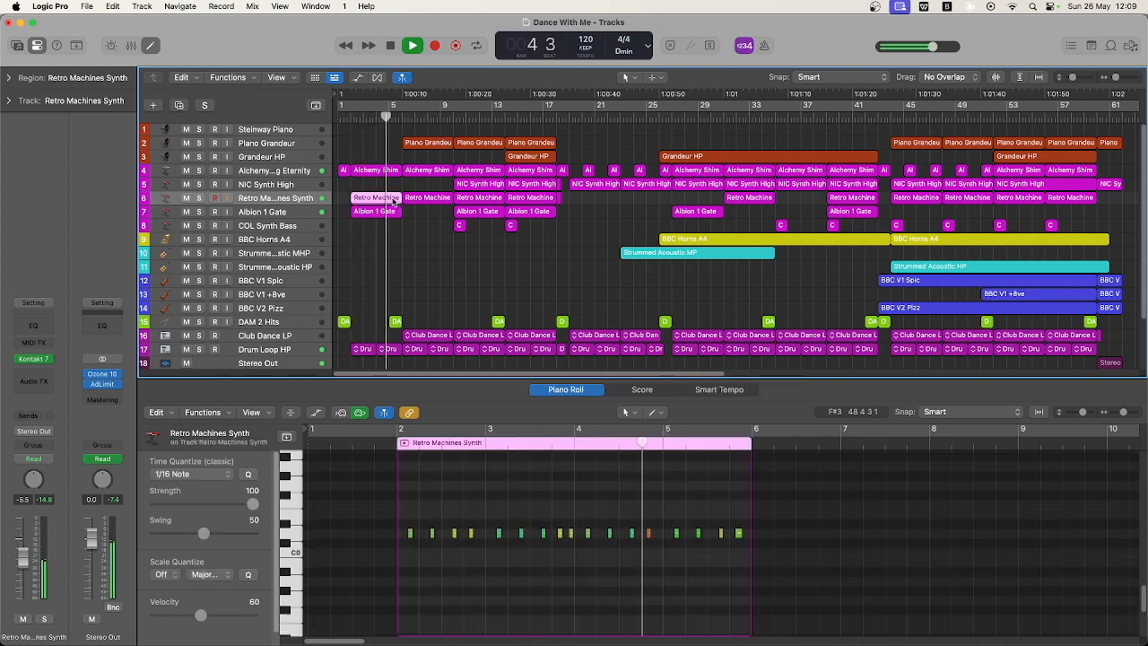
pyautogui.click(434, 171)
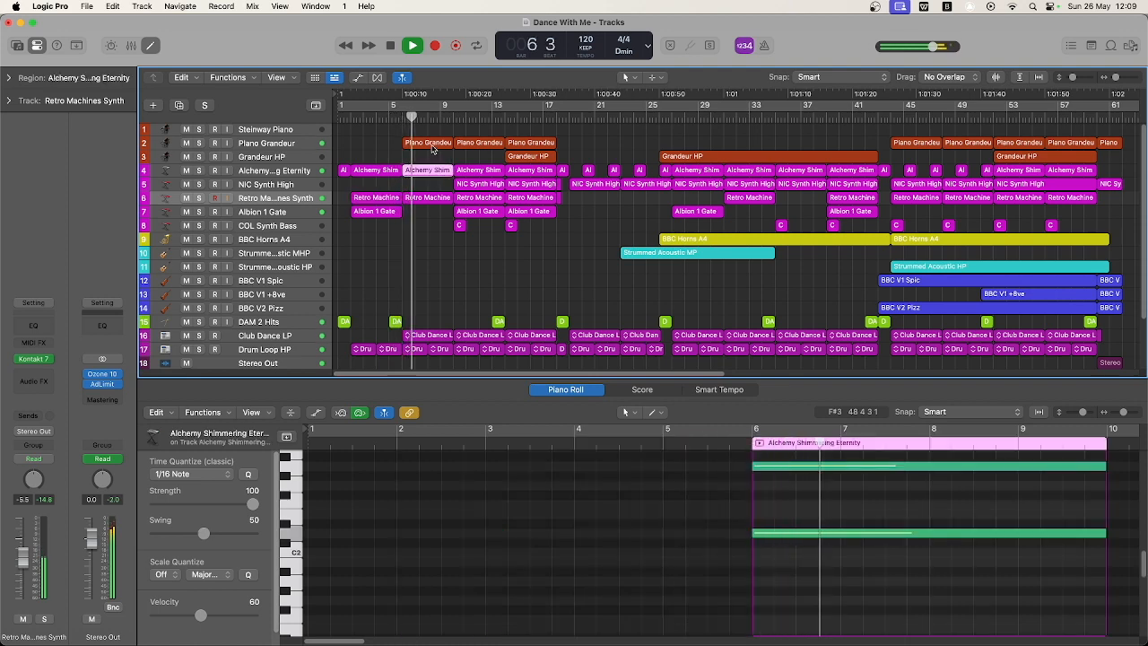
pyautogui.click(433, 145)
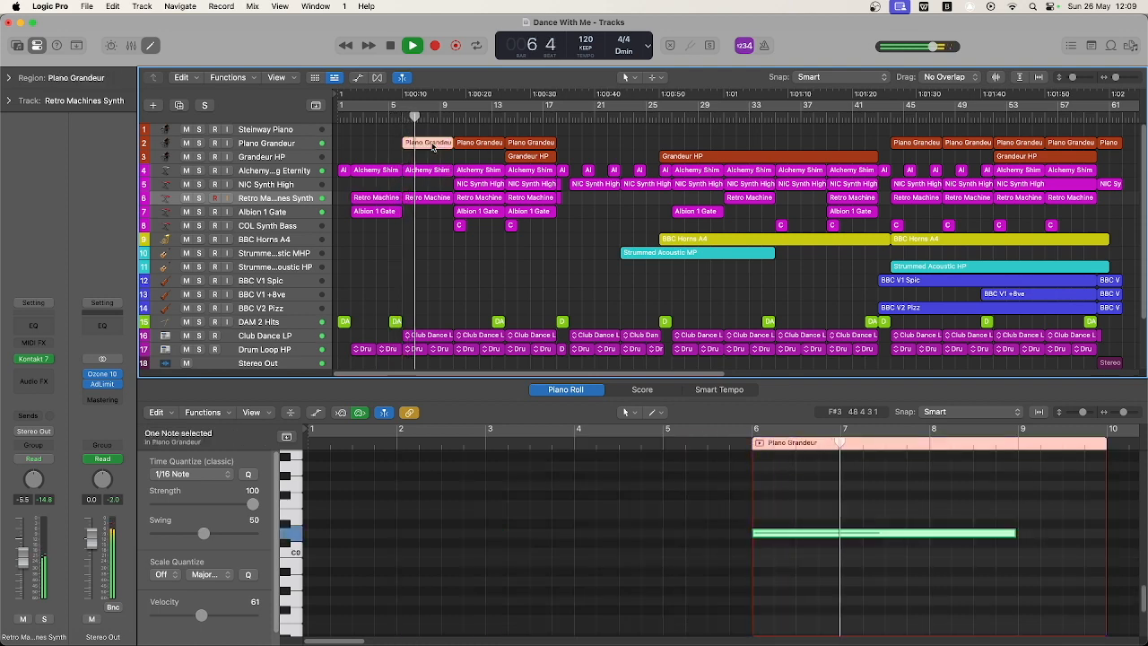
pyautogui.click(440, 338)
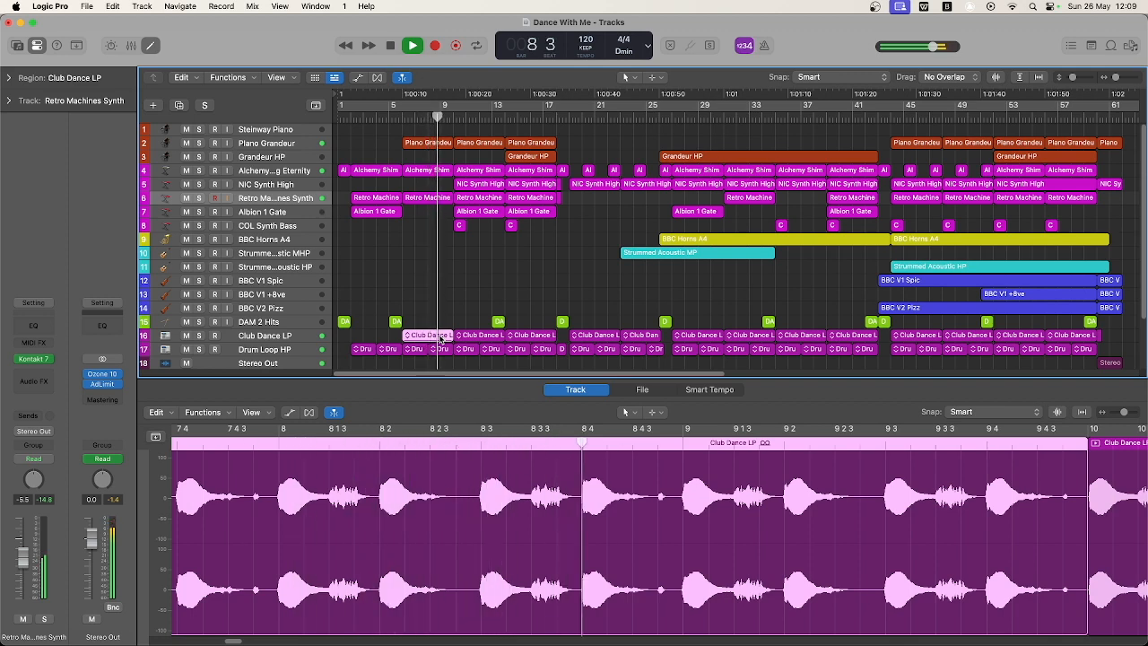
pyautogui.click(460, 225)
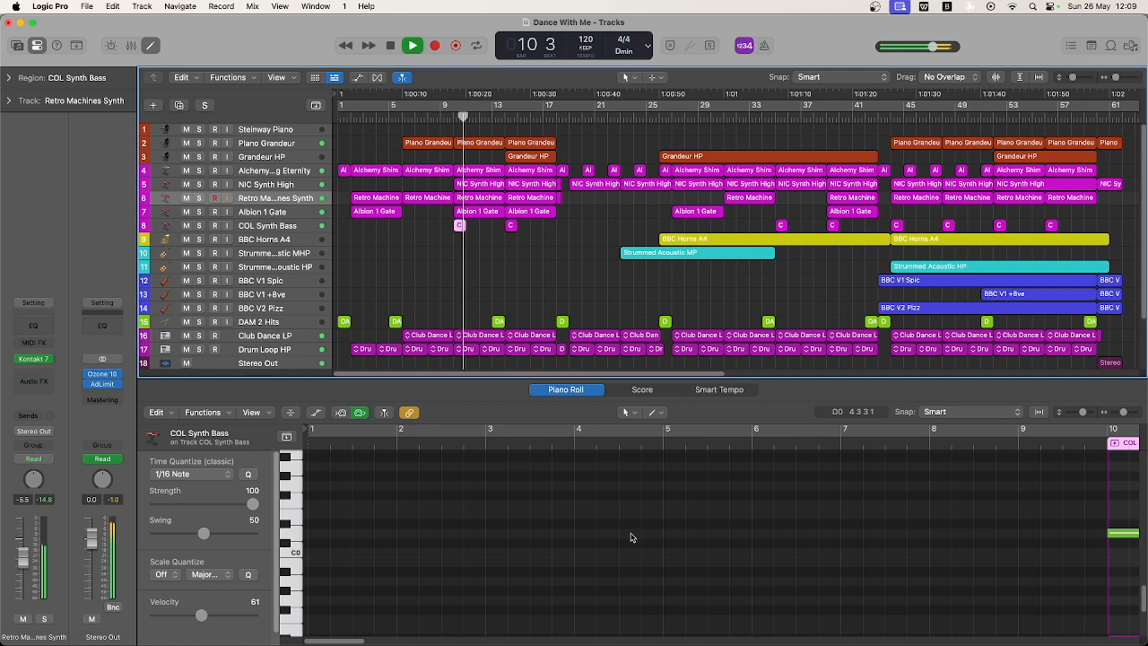
pyautogui.click(525, 214)
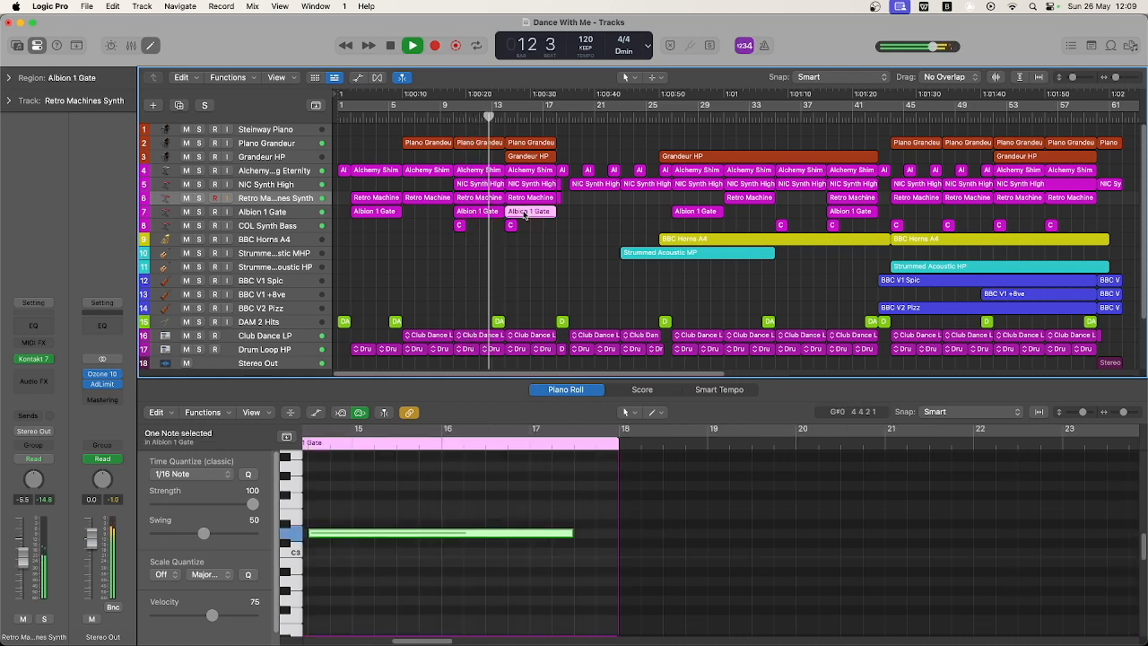
# Inspect the four stacked synth regions at bar 14 together, and the DAM 2 Hits and Drum Loop HP regions at bar 18
pyautogui.moveTo(535, 239); pyautogui.dragTo(523, 168)
pyautogui.scroll(-2, 717, 538)
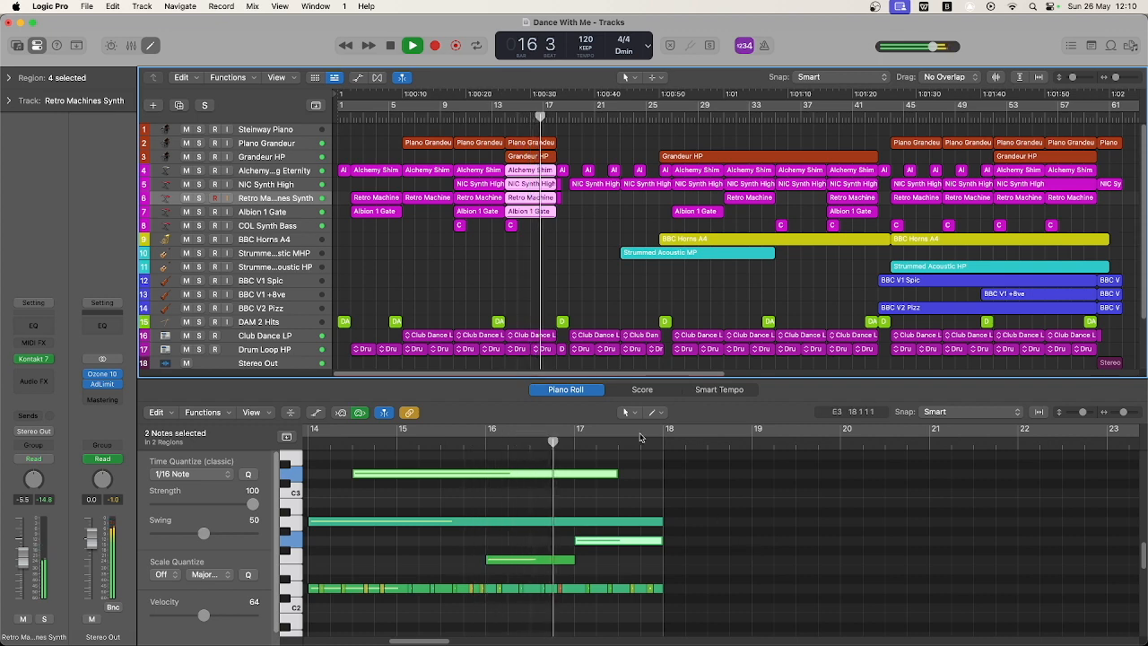
pyautogui.moveTo(559, 302); pyautogui.dragTo(563, 351)
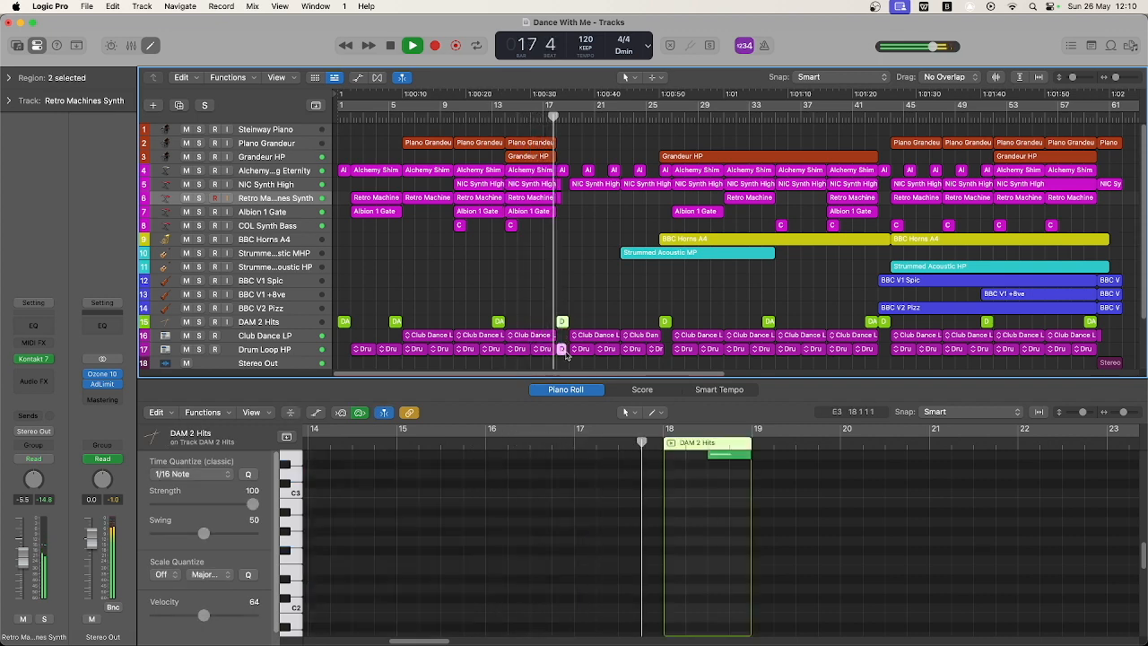
pyautogui.scroll(4, 858, 548)
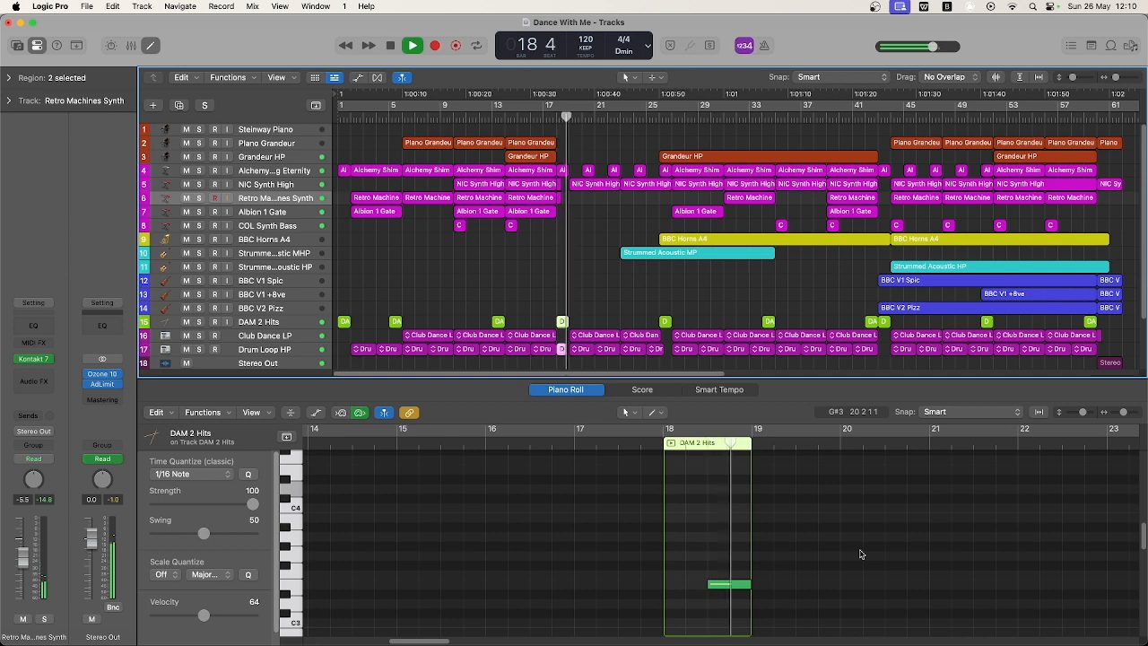
# View the NIC Synth High region at bar 19 and the short Alchemy region at bar 22, including the pitch bend automation
pyautogui.click(595, 185)
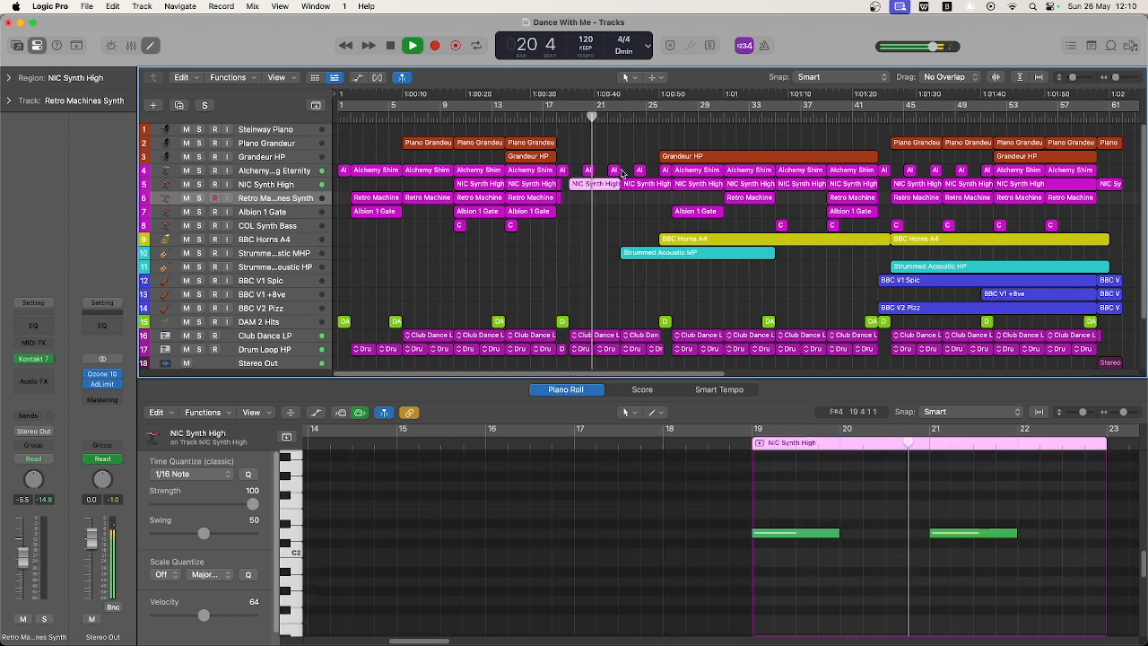
pyautogui.click(616, 171)
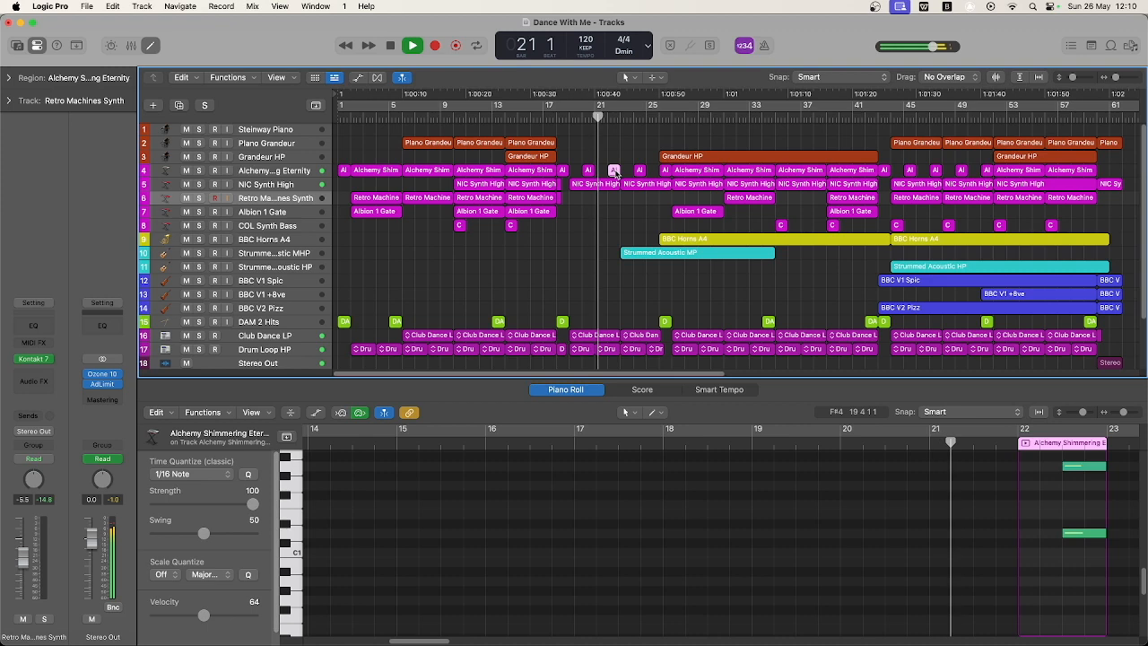
pyautogui.click(357, 77)
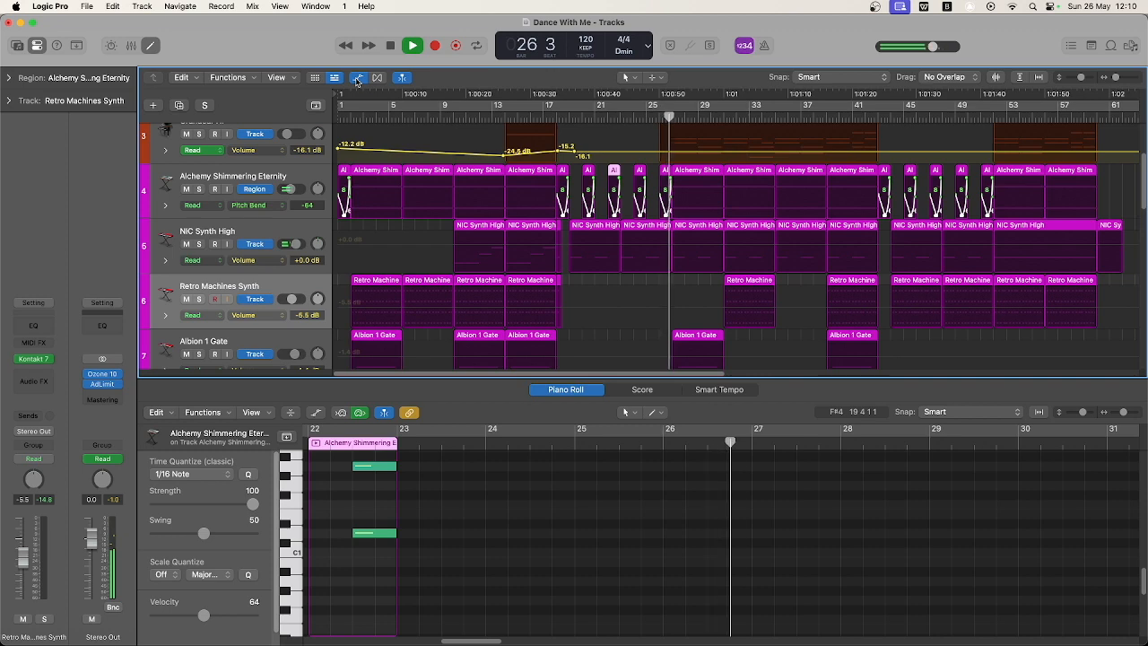
pyautogui.click(357, 78)
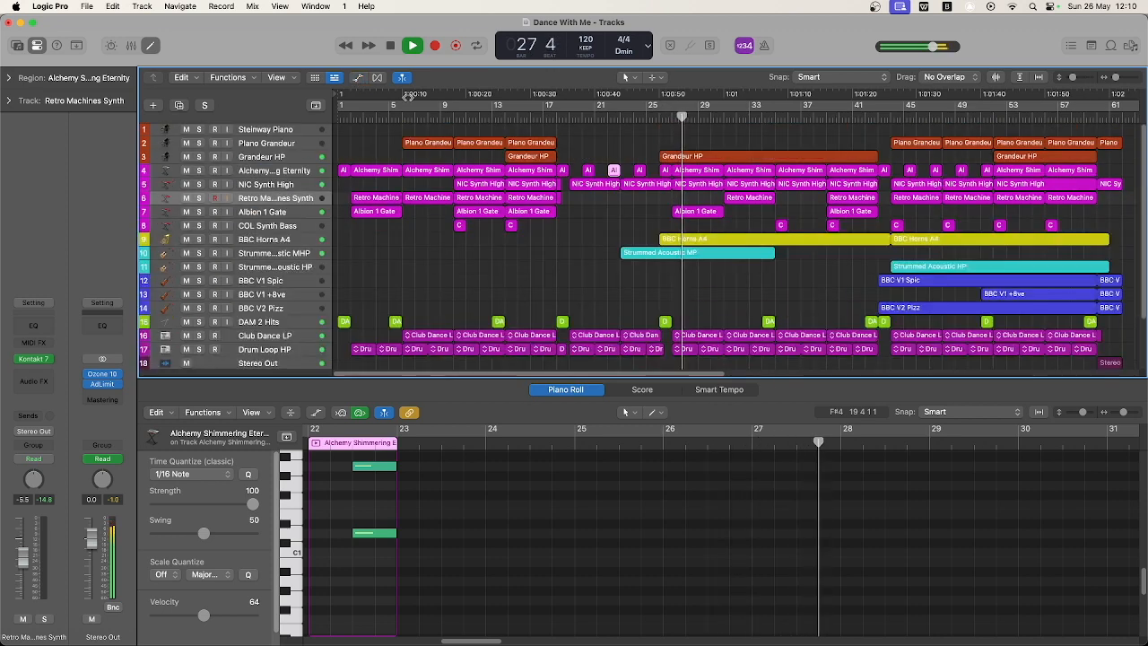
# Follow the melody notes of the first BBC Horns A4 region through to its end in the Piano Roll during playback
pyautogui.click(702, 239)
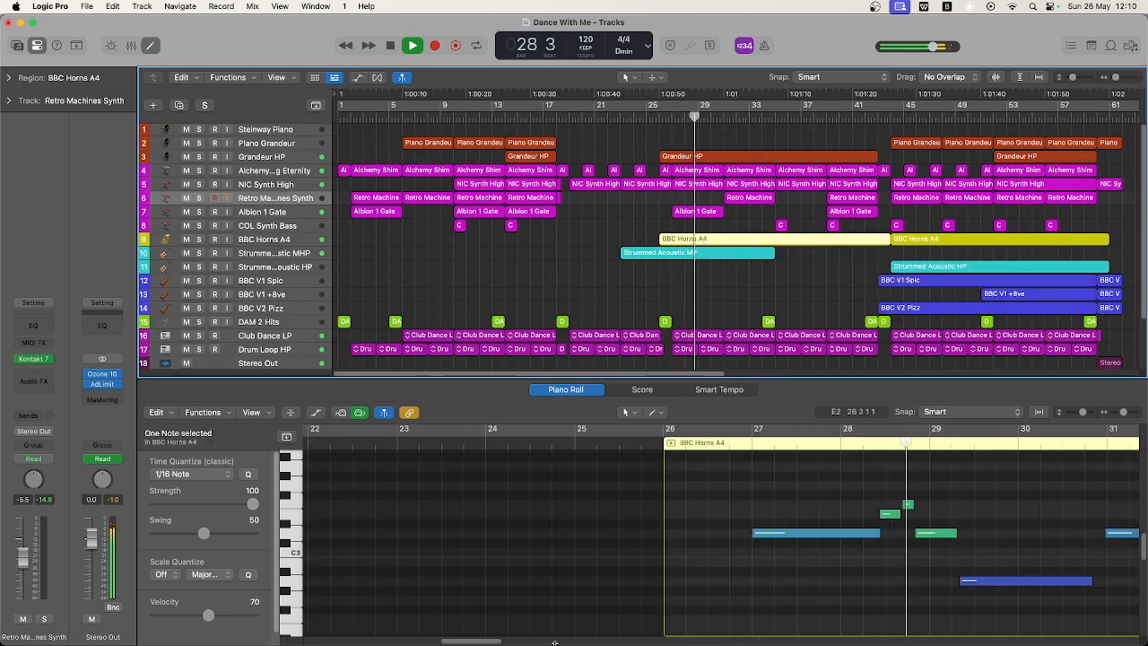
pyautogui.moveTo(488, 641); pyautogui.dragTo(533, 642)
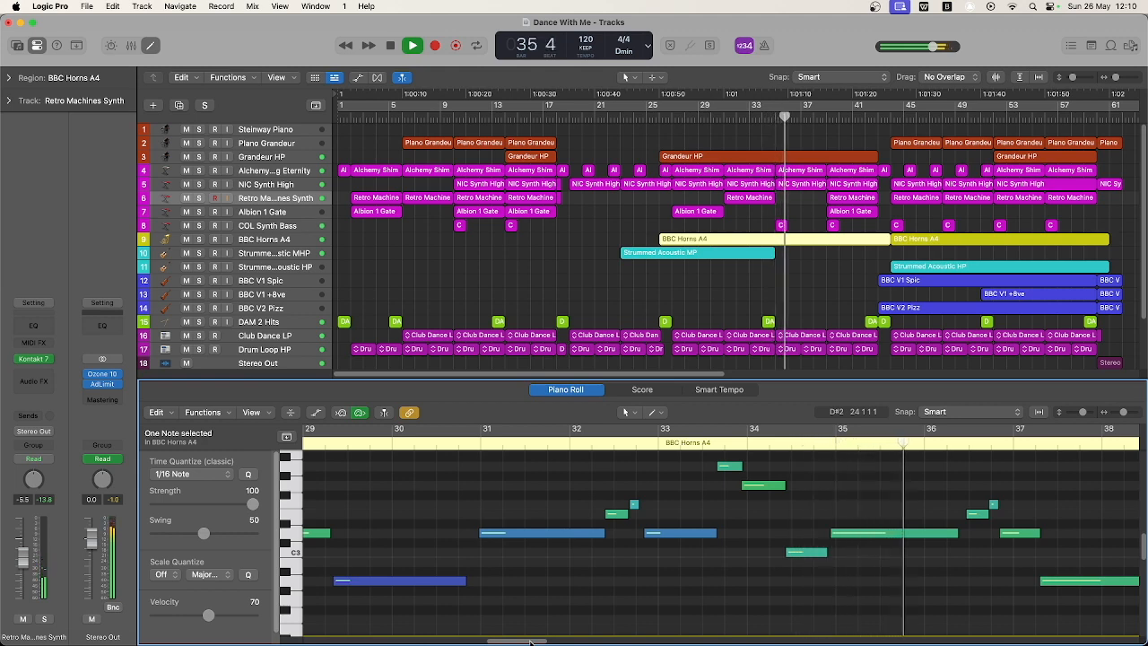
pyautogui.moveTo(530, 642); pyautogui.dragTo(566, 642)
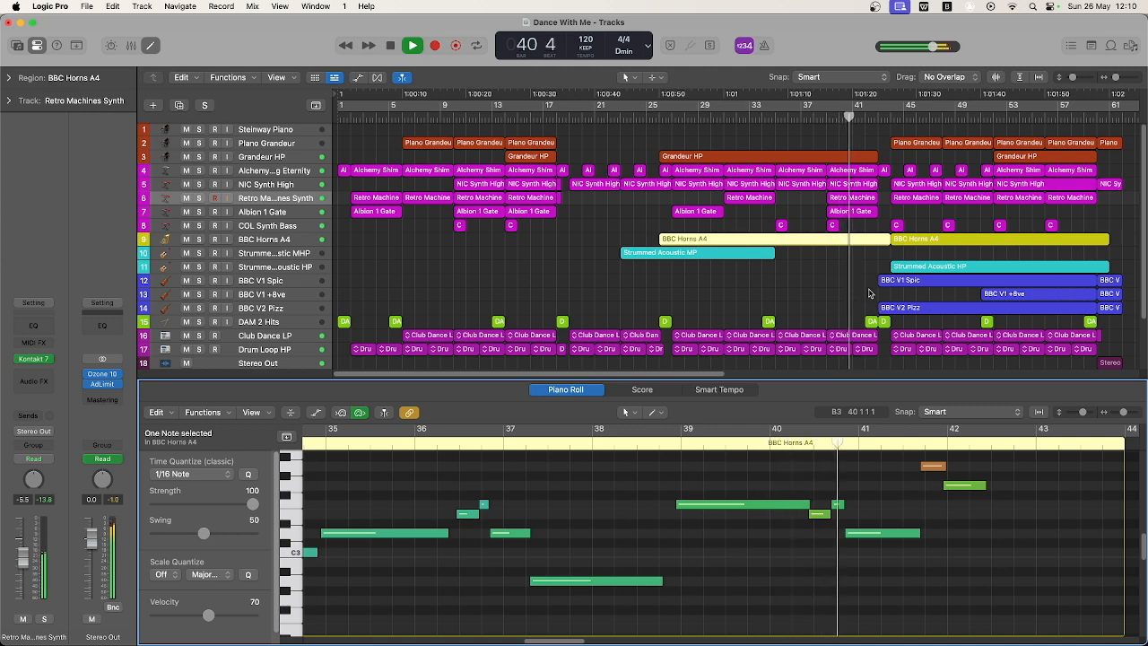
pyautogui.scroll(1, 983, 522)
pyautogui.scroll(3, 982, 522)
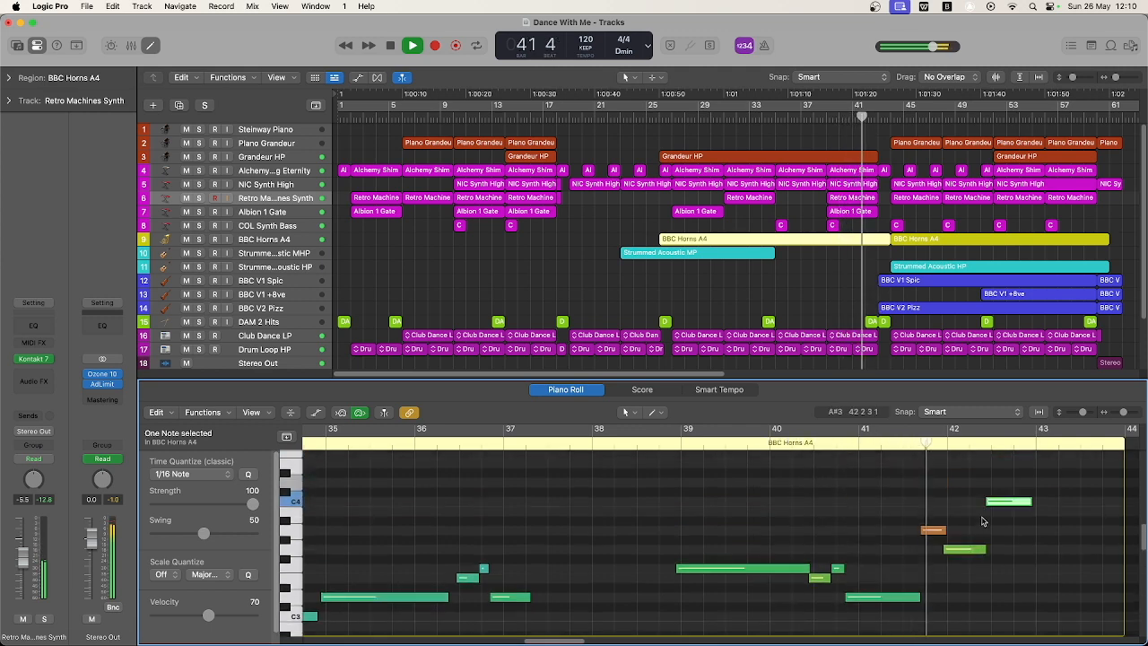
# Examine the chord notes of the BBC V1 Spic, BBC V2 Pizz and BBC V1 +8ve regions, and check the last drum regions
pyautogui.click(910, 281)
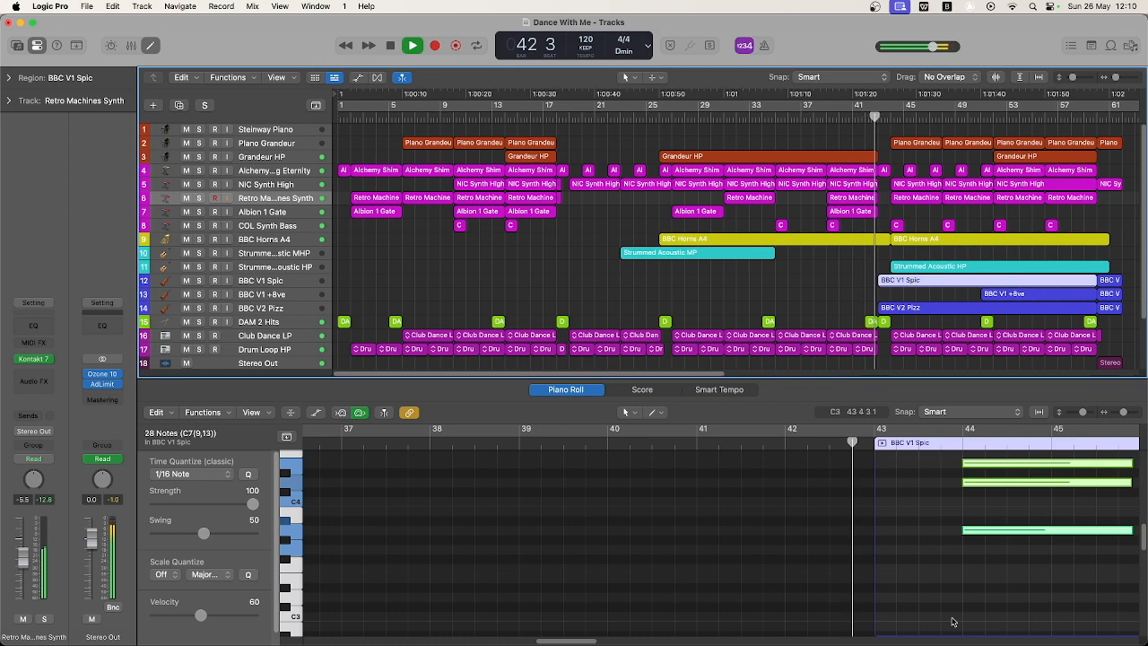
pyautogui.scroll(4, 951, 614)
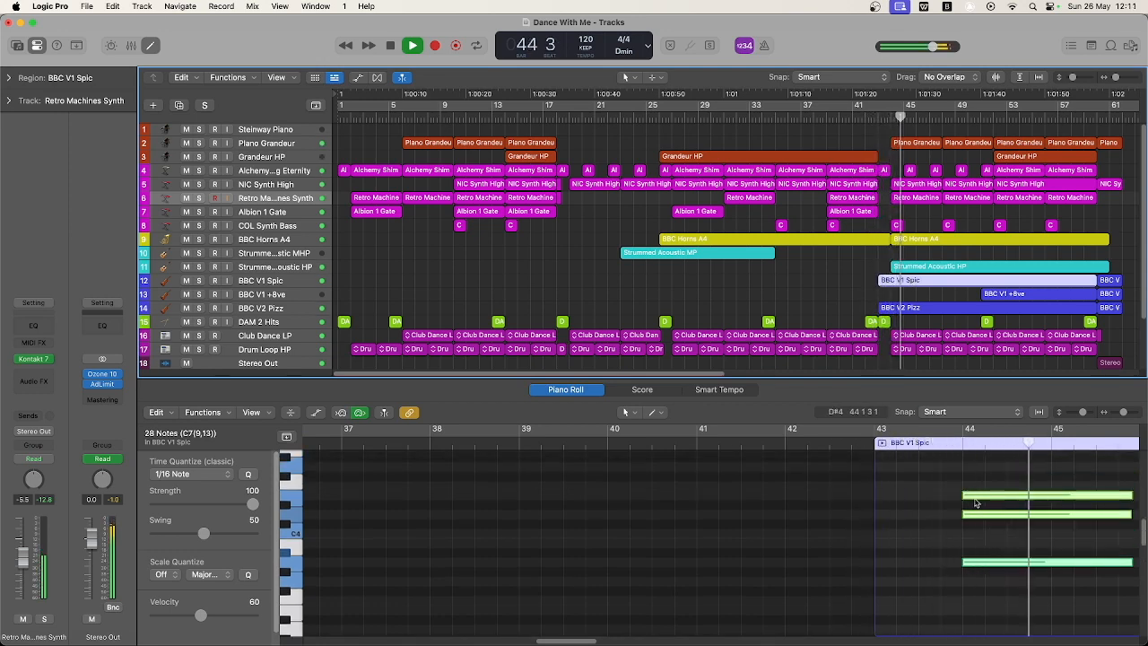
pyautogui.click(929, 312)
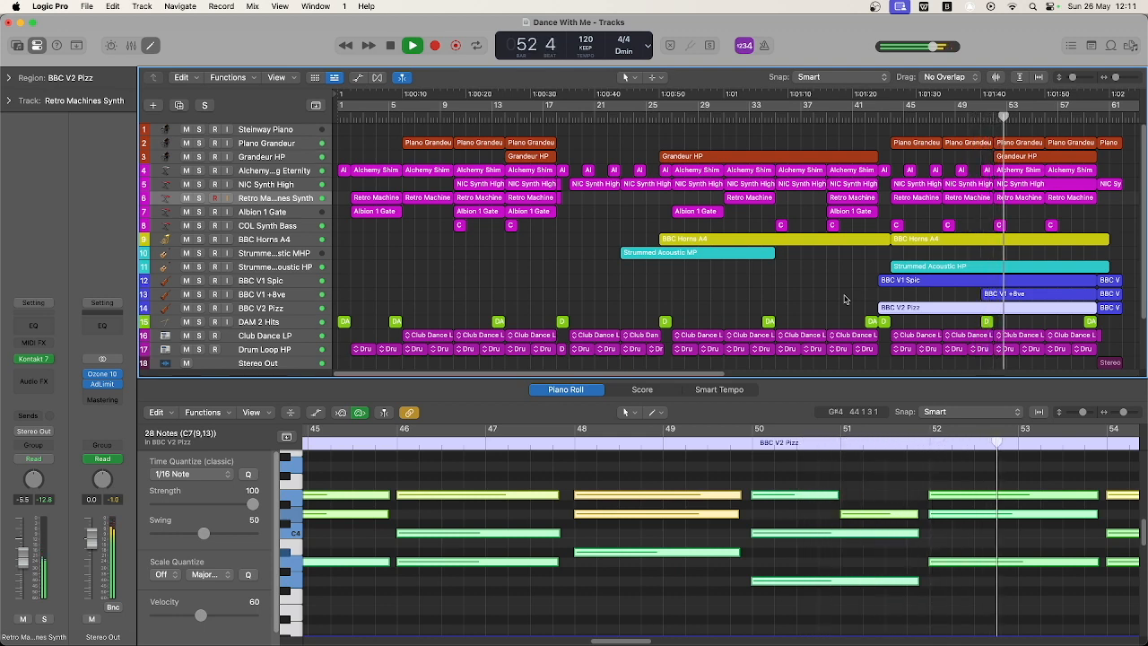
pyautogui.click(1003, 295)
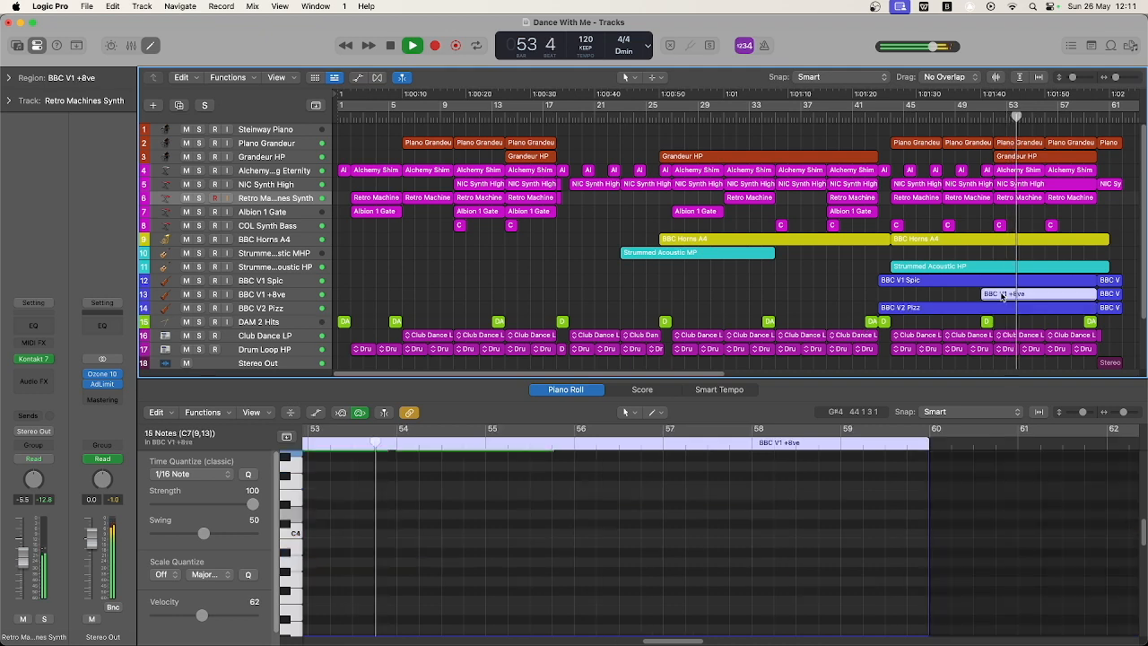
pyautogui.scroll(5, 820, 618)
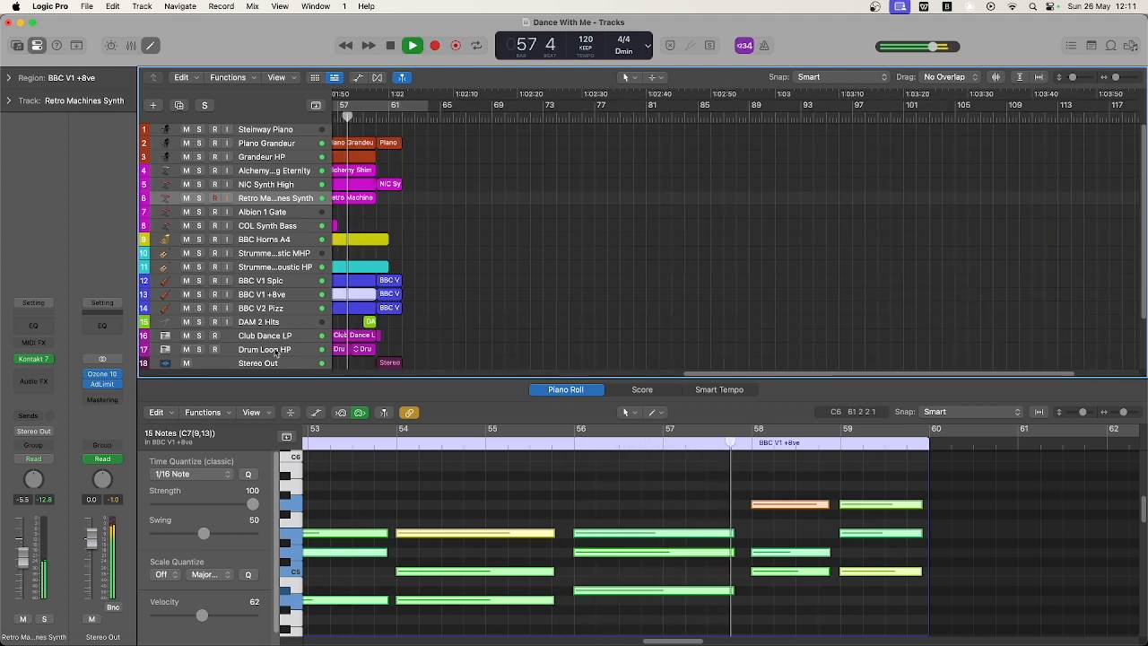
pyautogui.click(383, 352)
pyautogui.click(370, 338)
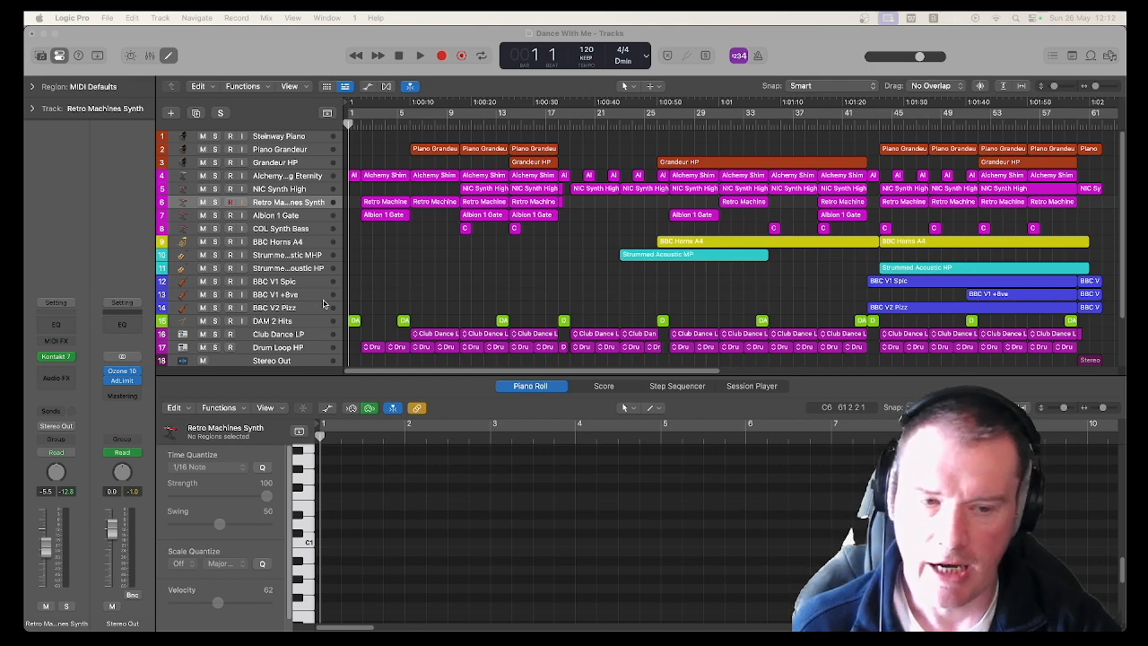
# Solo the Drum Loop HP track, listen to it from bar 2, and show its first region's waveform
pyautogui.click(215, 347)
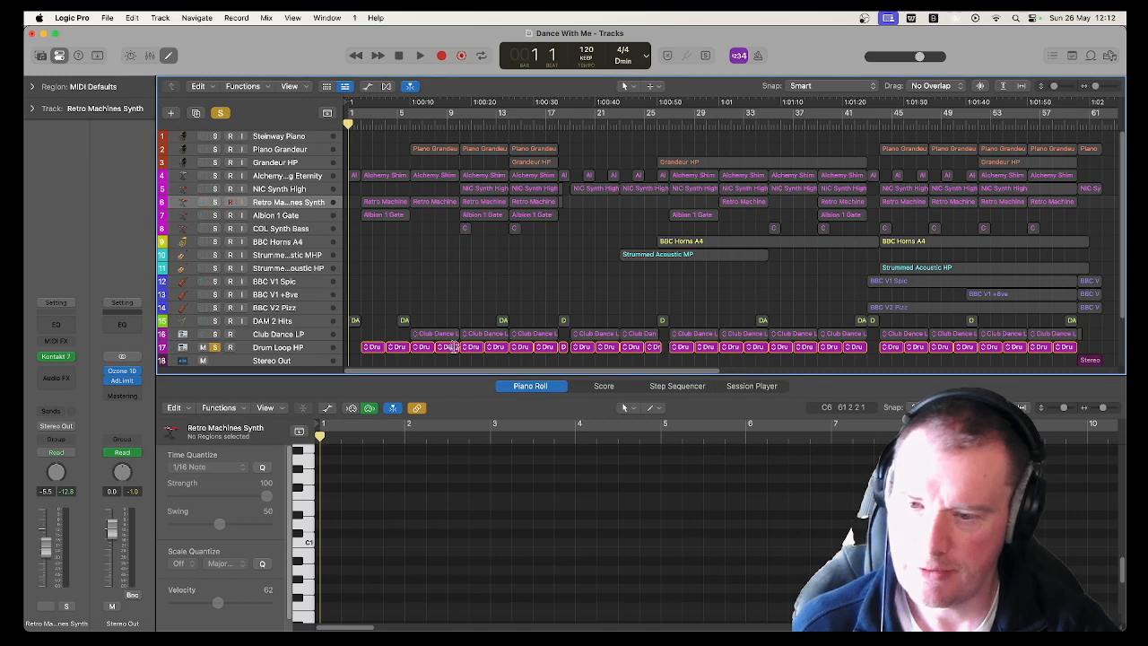
pyautogui.press('space')
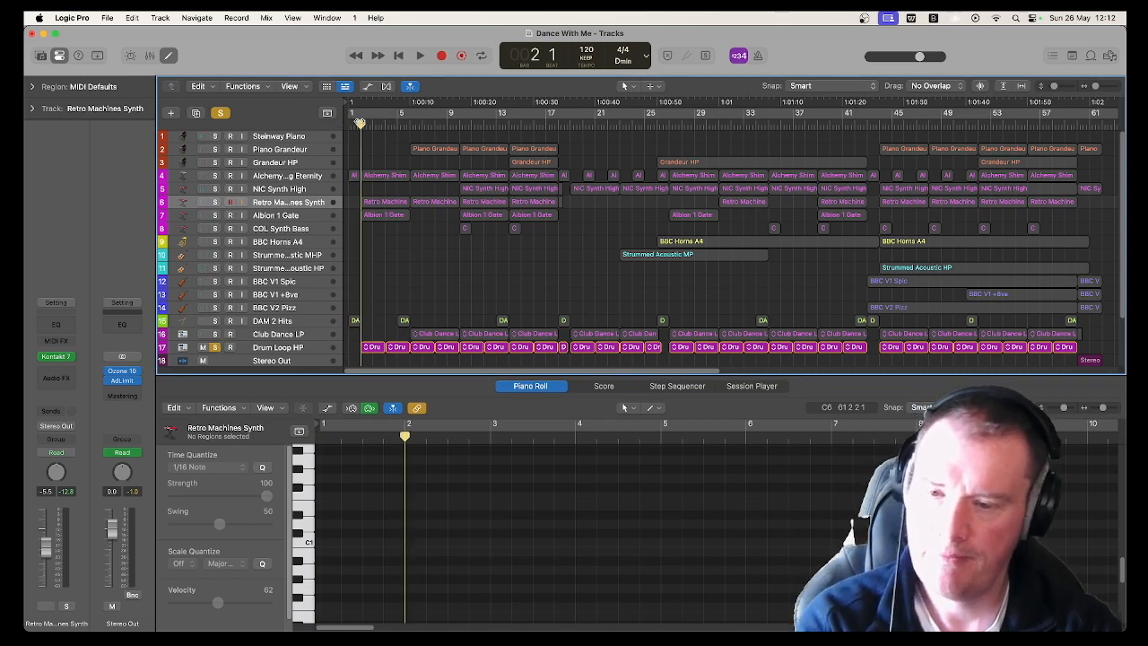
pyautogui.click(375, 347)
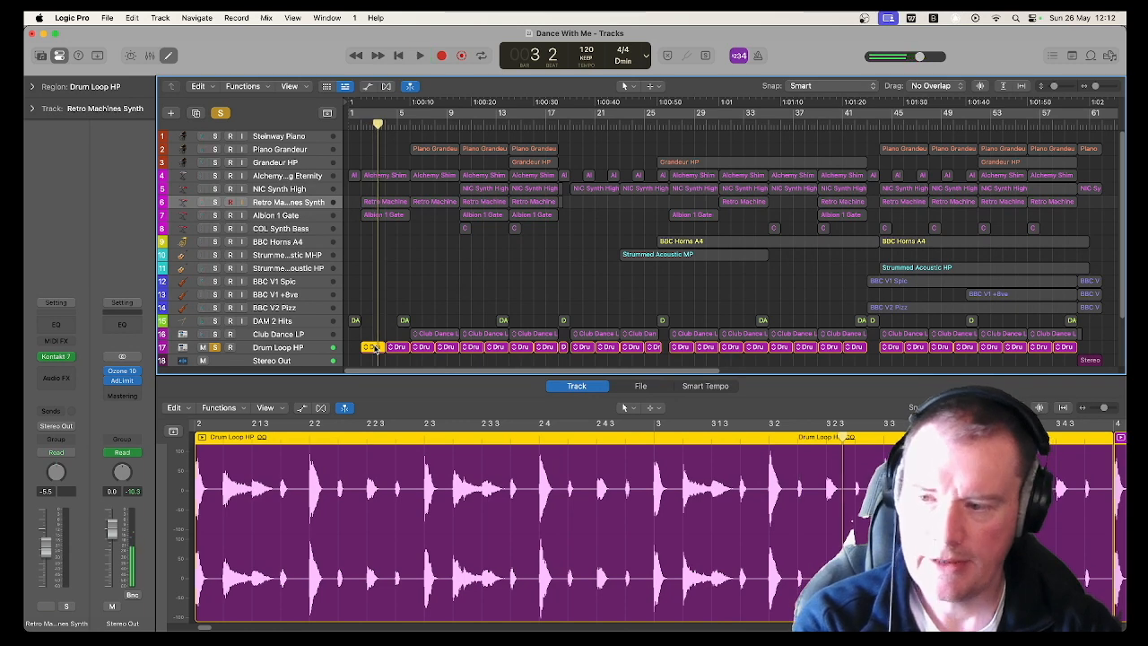
# Review the Channel EQ of the Drum Loop HP track while the loop plays, and close it and stop playback
pyautogui.click(291, 349)
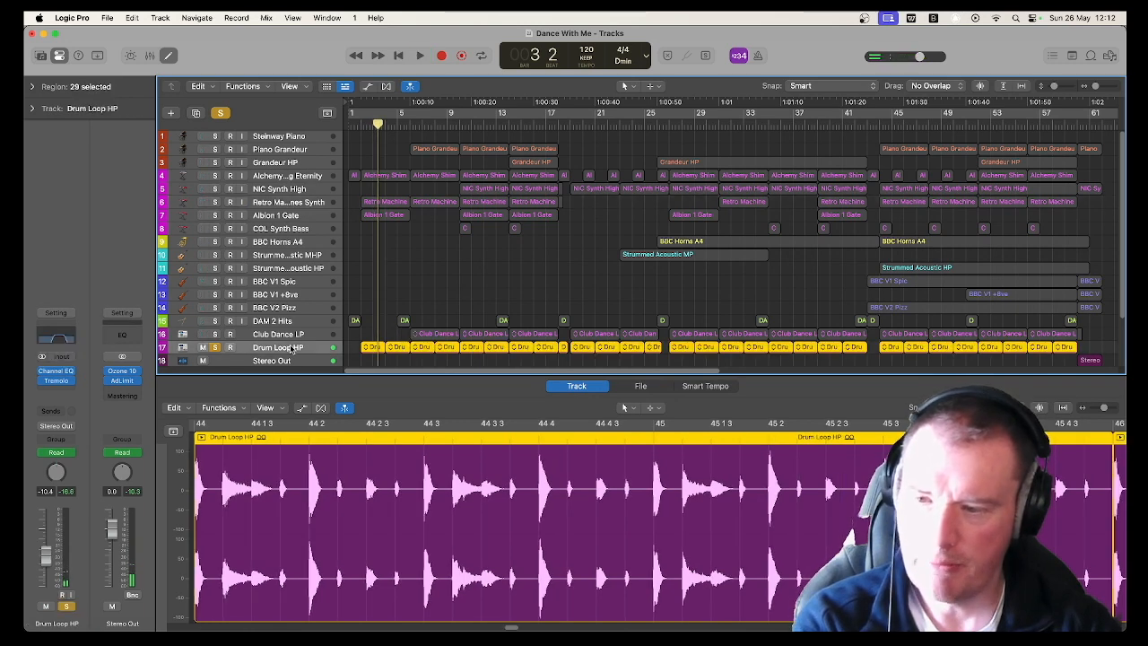
pyautogui.click(65, 339)
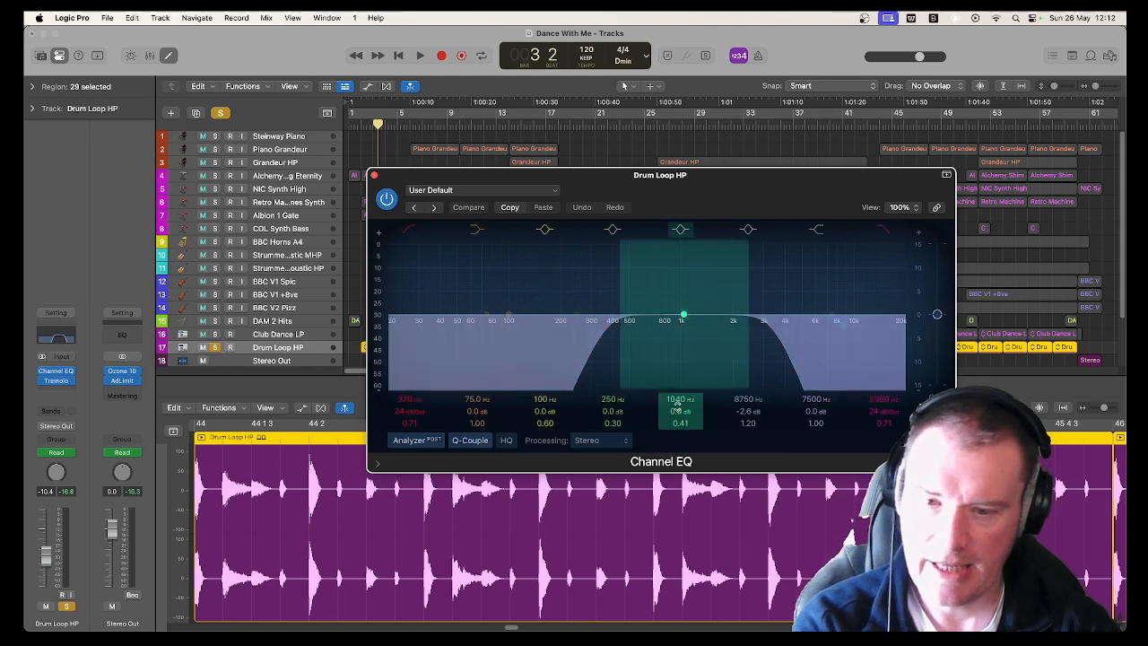
pyautogui.press('space')
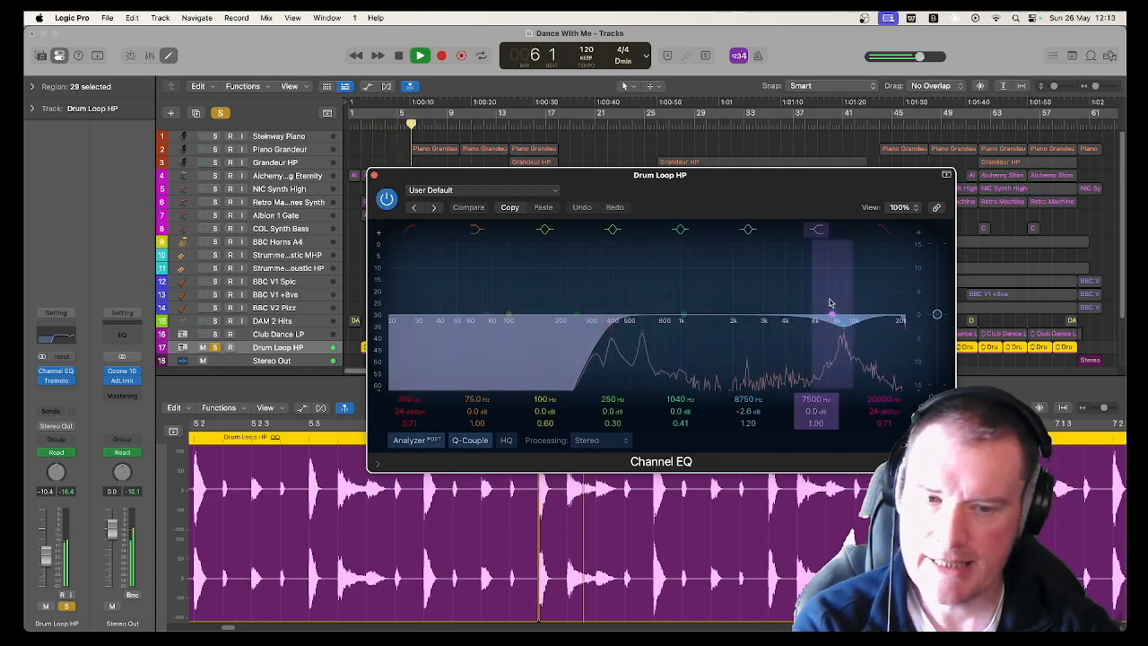
pyautogui.click(375, 176)
pyautogui.press('space')
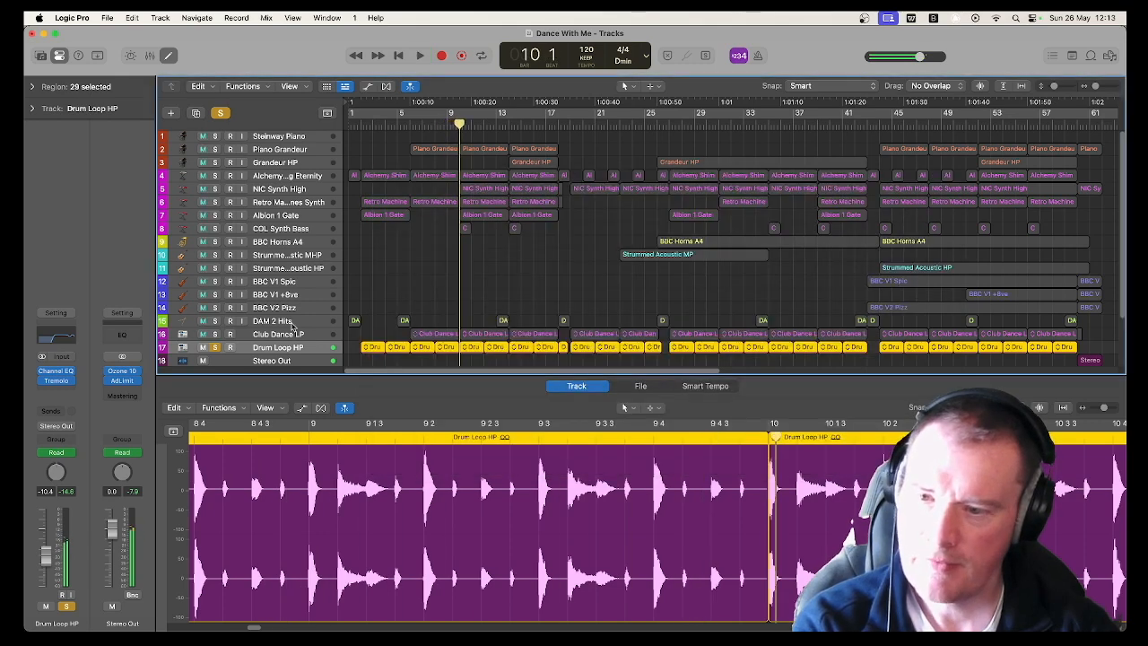
# Switch the solo to the Club Dance LP track and play it with its Channel EQ open
pyautogui.click(291, 335)
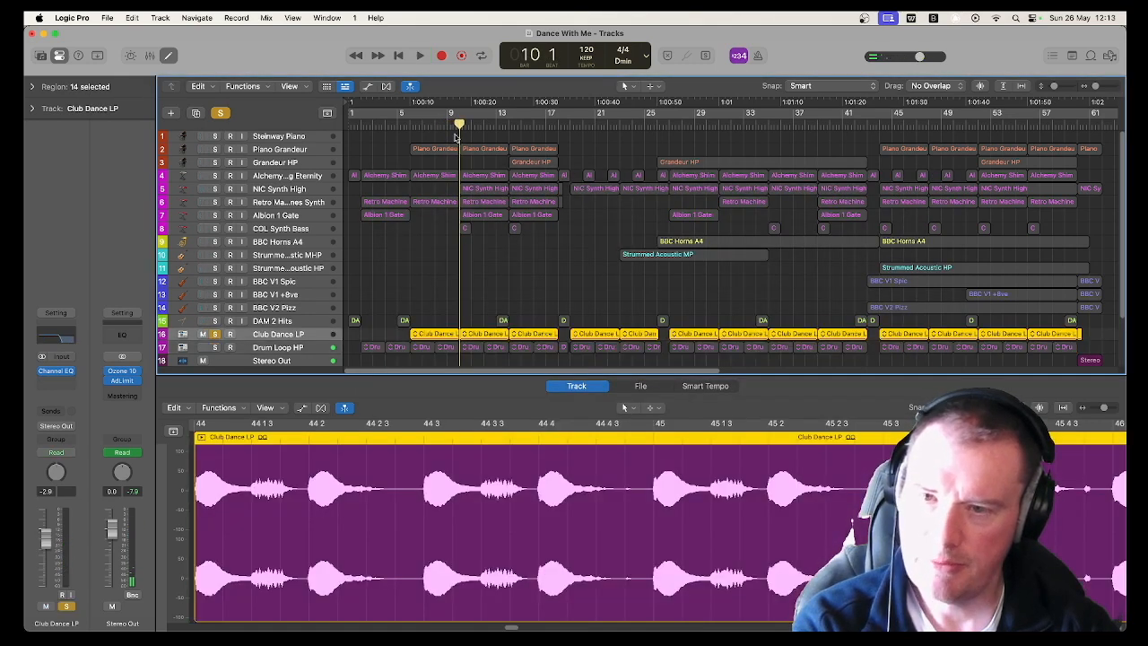
pyautogui.hotkey('shift', 'space')
pyautogui.click(61, 339)
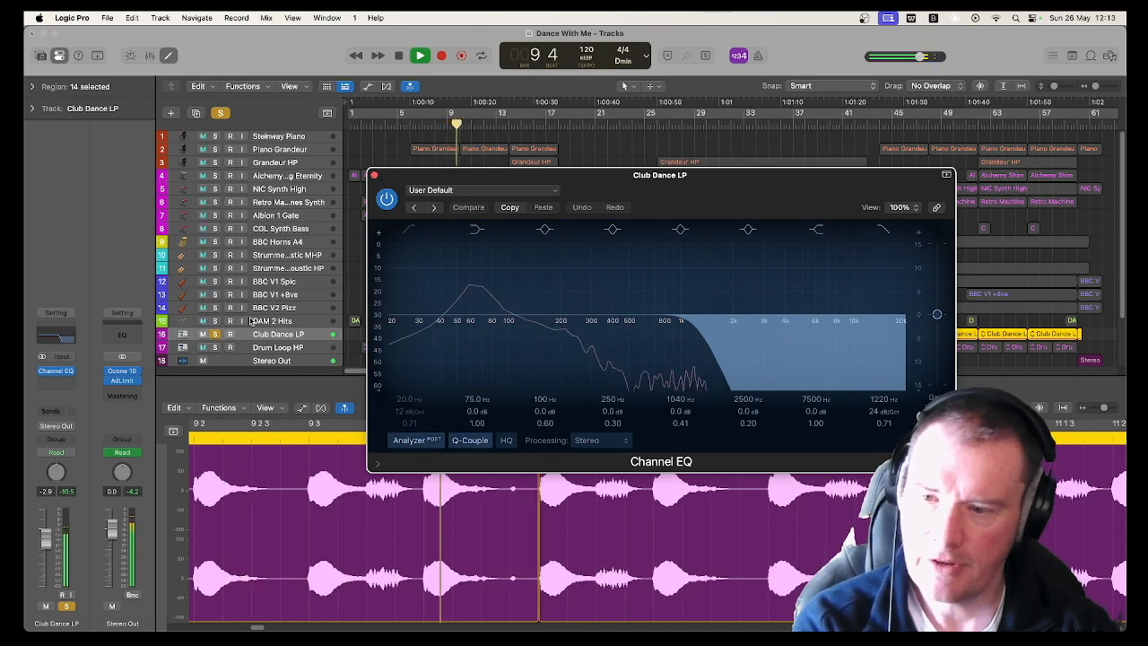
# Solo Drum Loop HP together with Club Dance LP, close the Channel EQ, and listen to both from about bar 37
pyautogui.click(215, 347)
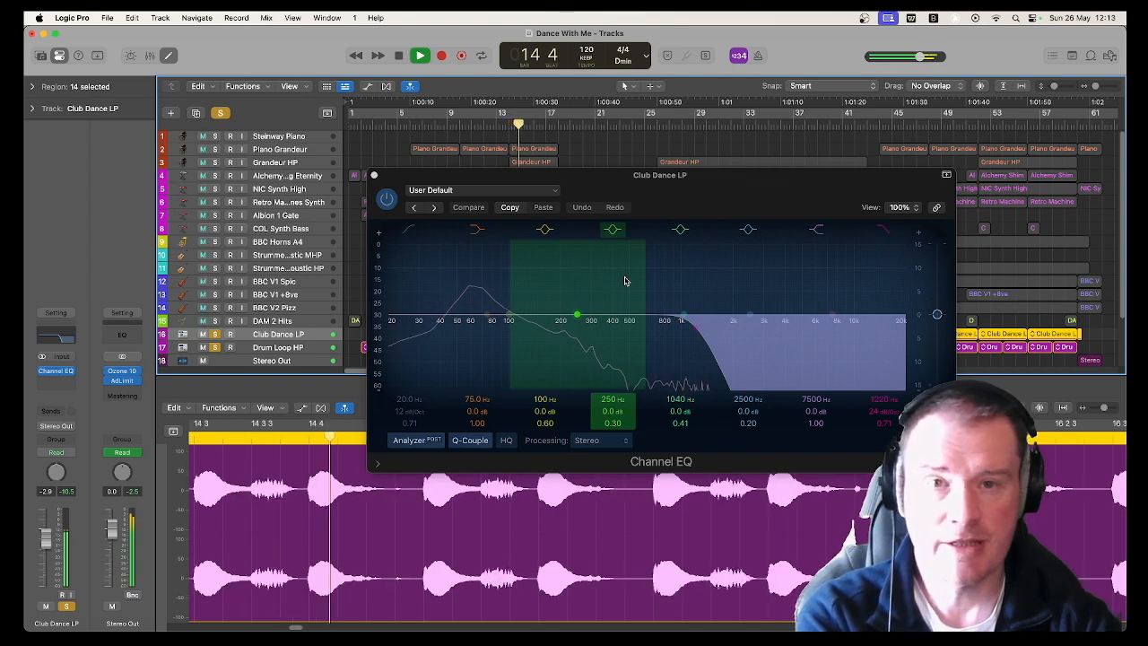
pyautogui.click(375, 176)
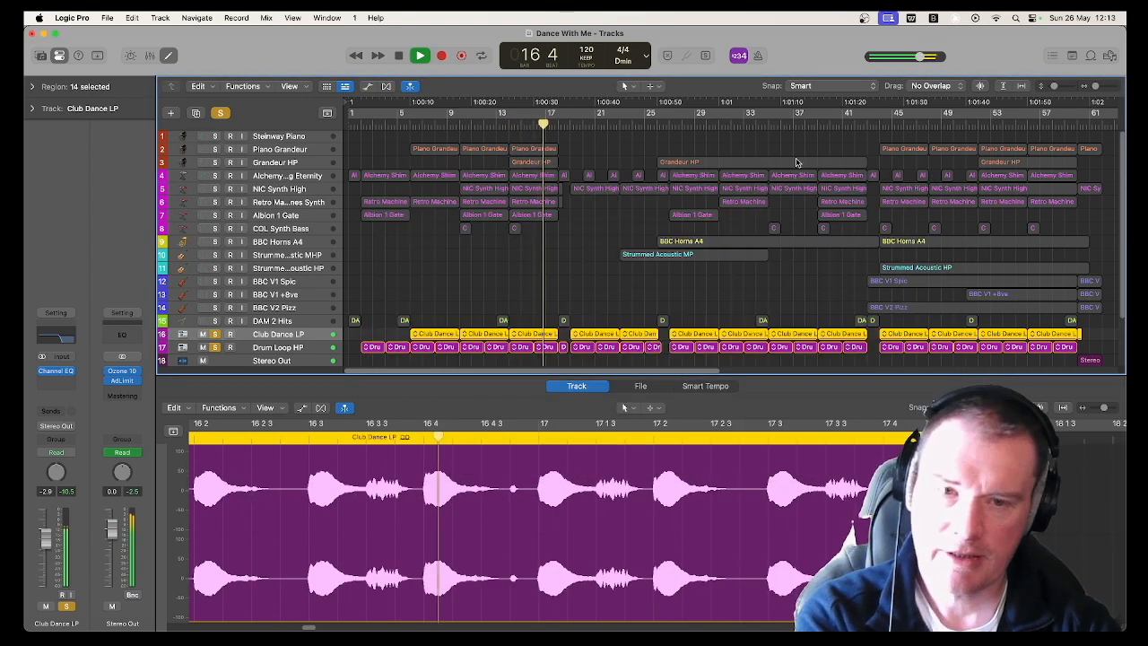
pyautogui.click(804, 122)
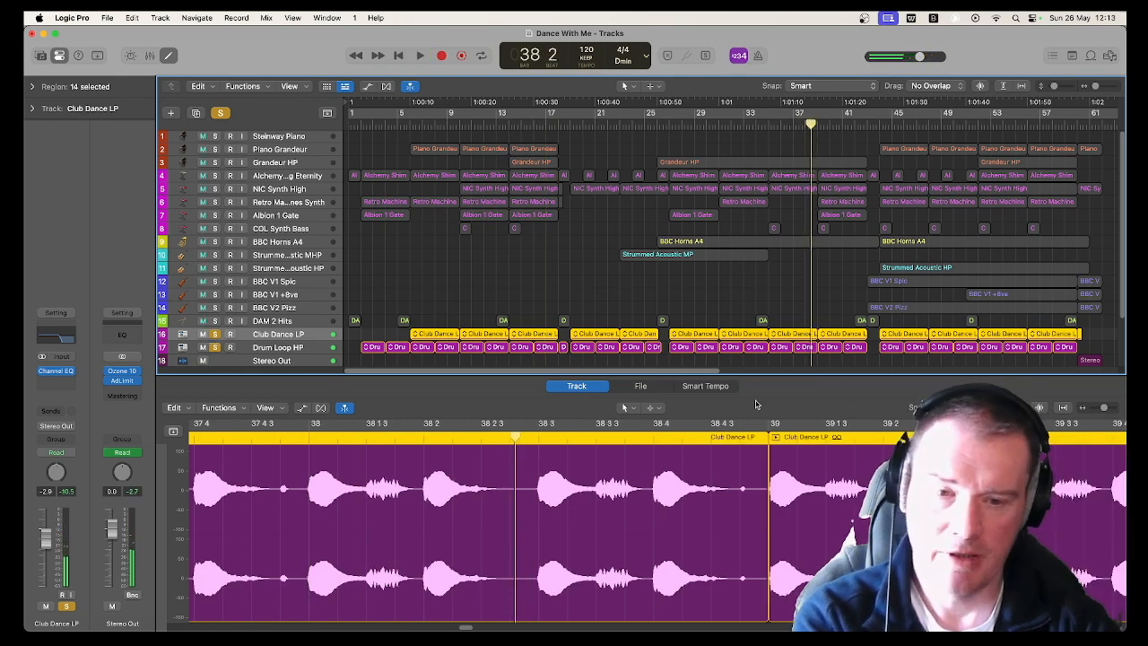
# Listen to the soloed Club Dance LP and Drum Loop HP tracks together from bar 25
pyautogui.click(648, 124)
pyautogui.press('space')
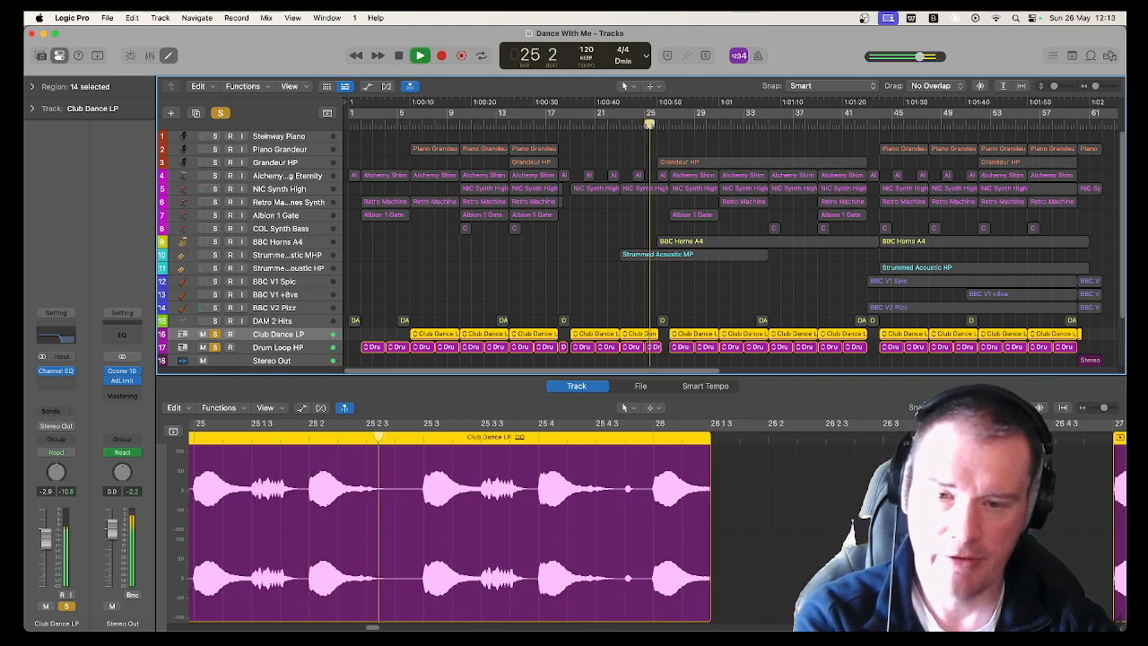
pyautogui.press('space')
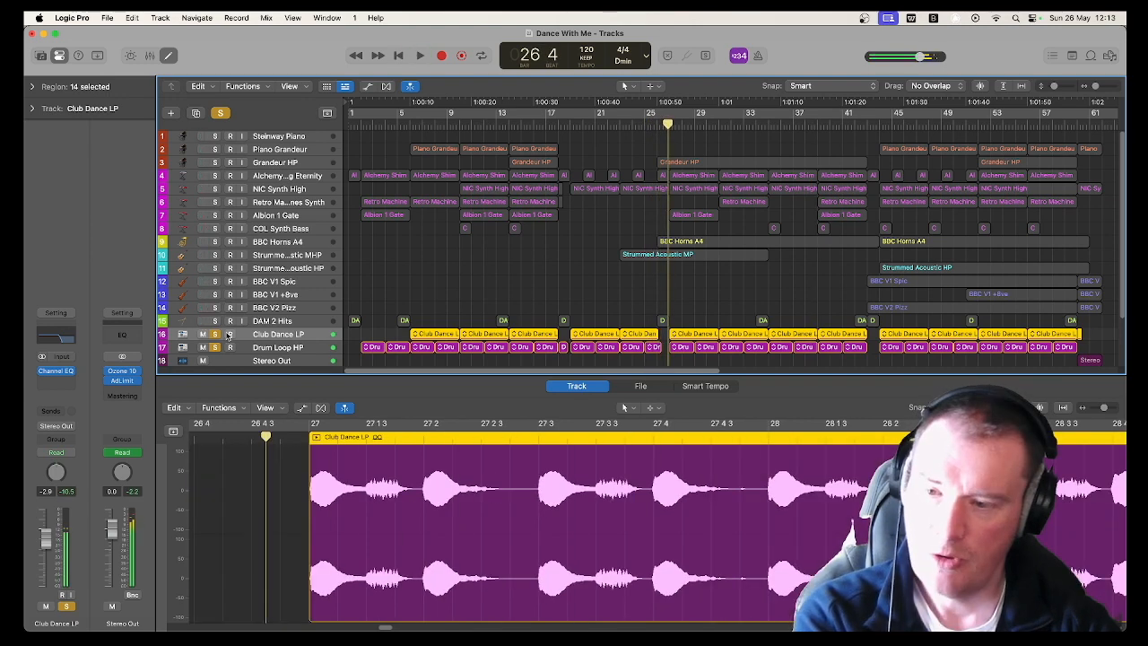
# Solo only the DAM 2 Hits track and listen to its hits around bars 13 and 17
pyautogui.click(215, 321)
pyautogui.moveTo(216, 338); pyautogui.dragTo(217, 359)
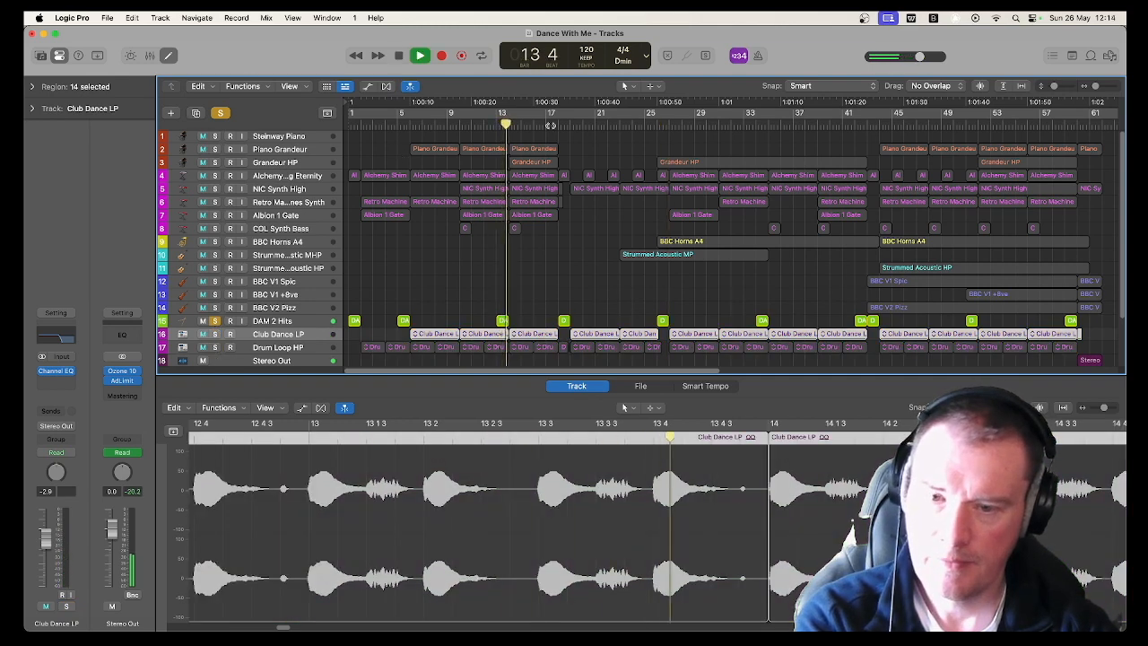
pyautogui.click(551, 124)
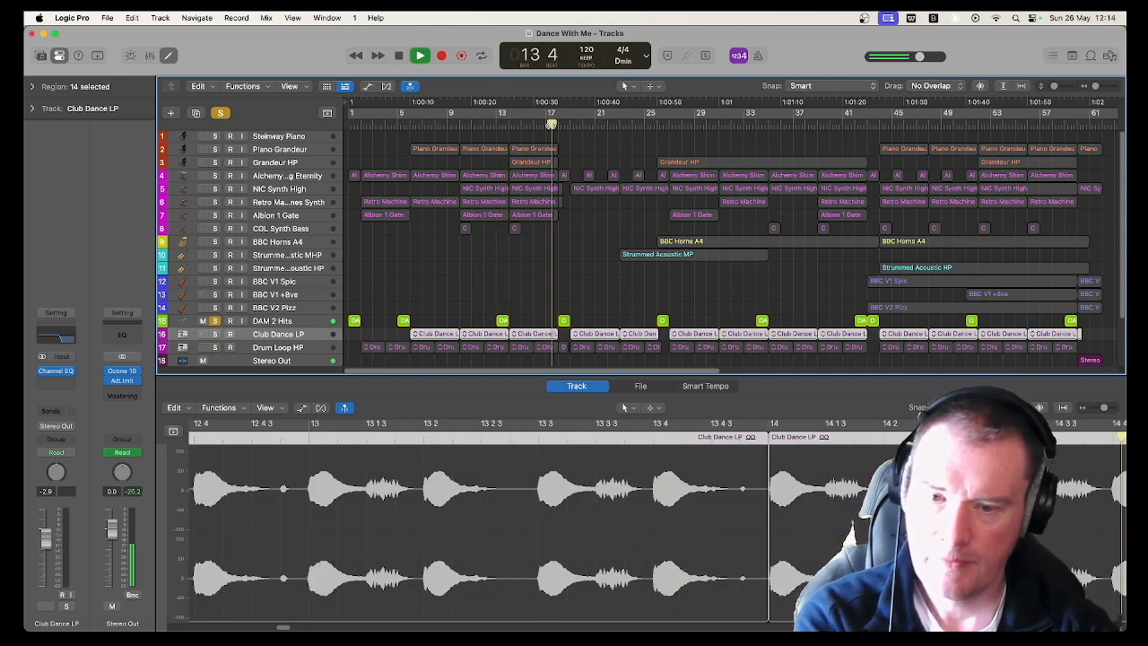
pyautogui.press('space')
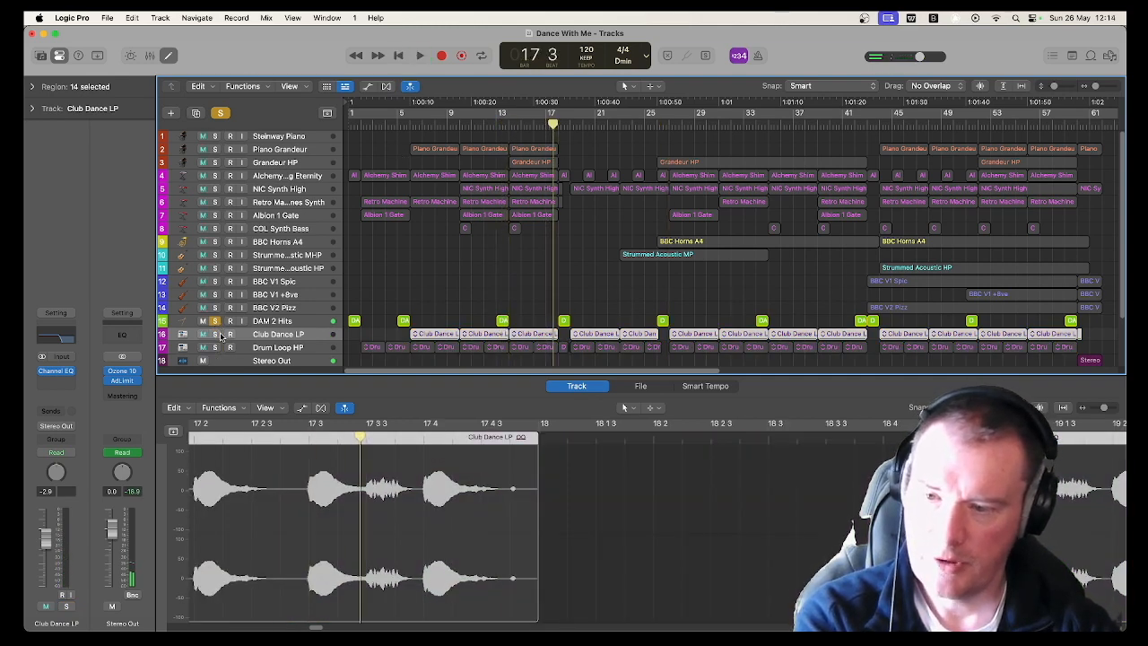
# Add Club Dance LP and Drum Loop HP to the DAM 2 Hits solo, listen to all three, and clear the solos
pyautogui.moveTo(222, 335); pyautogui.dragTo(221, 348)
pyautogui.press('space')
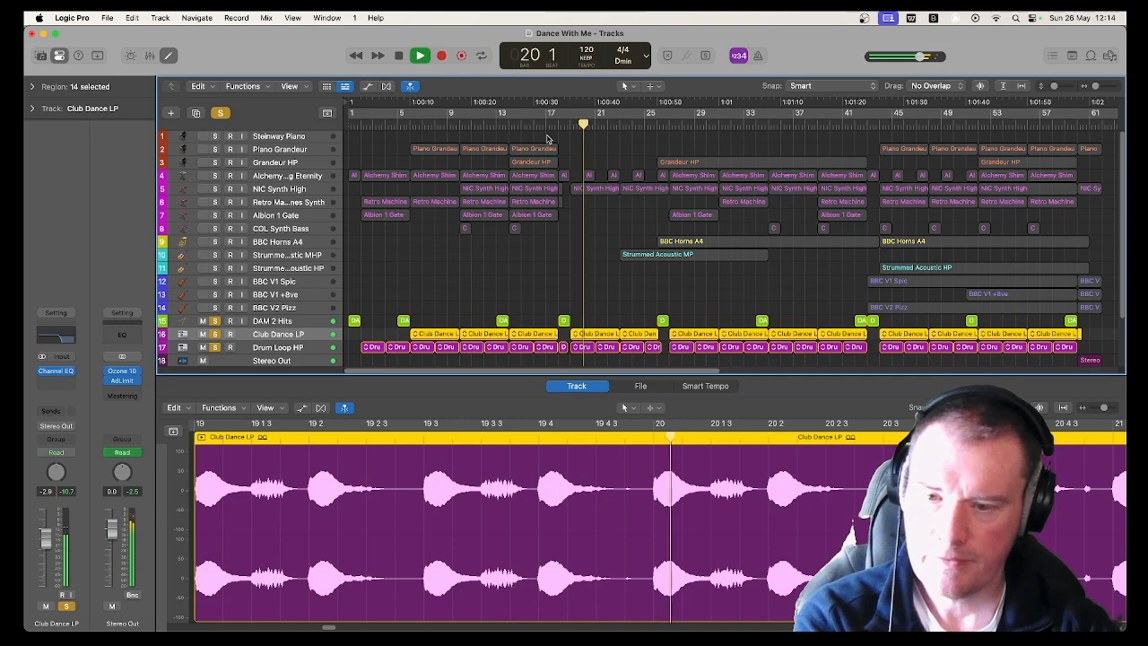
pyautogui.press('space')
pyautogui.moveTo(214, 322); pyautogui.dragTo(215, 348)
# Select the Piano Grandeur track, solo it, and play it from bar 6
pyautogui.click(288, 139)
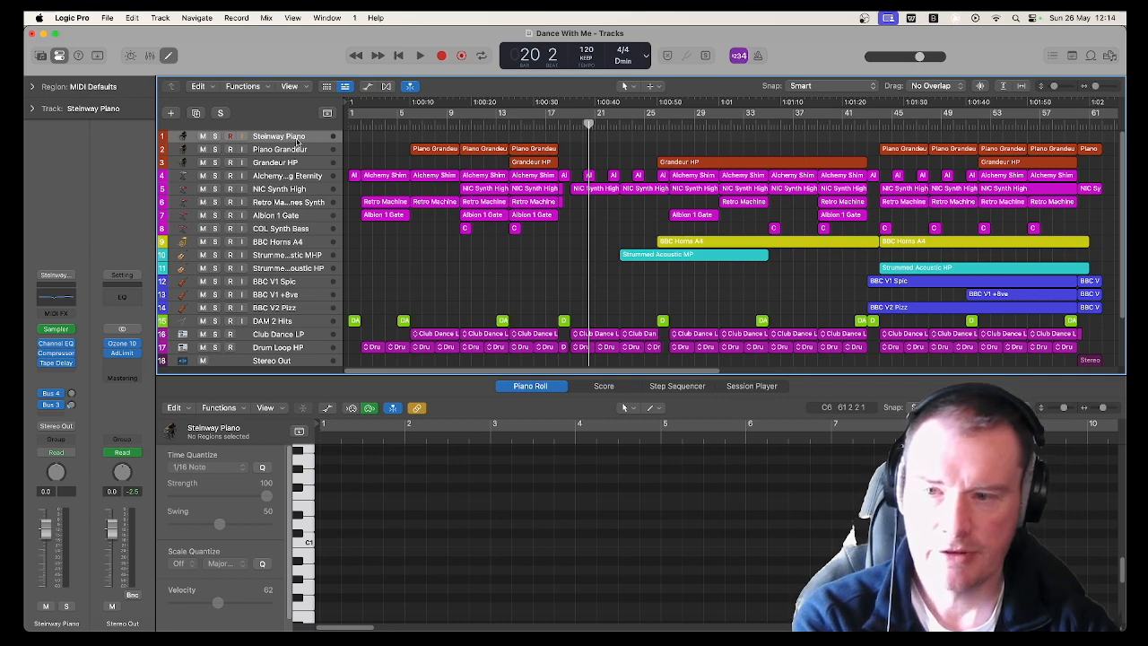
pyautogui.click(297, 152)
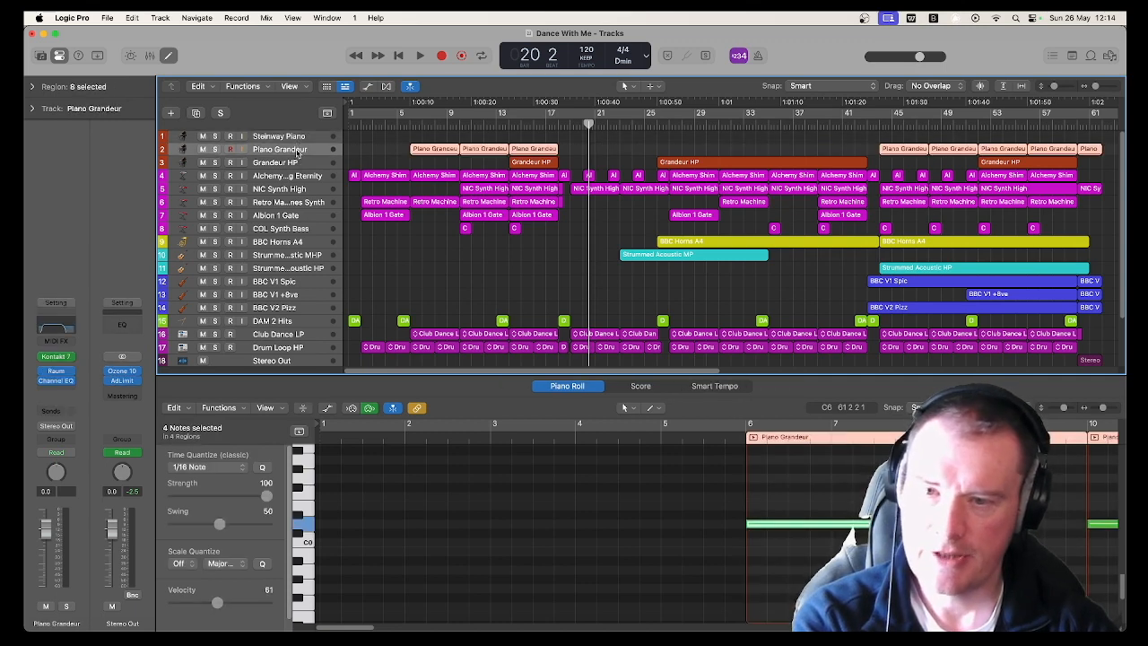
pyautogui.press('space')
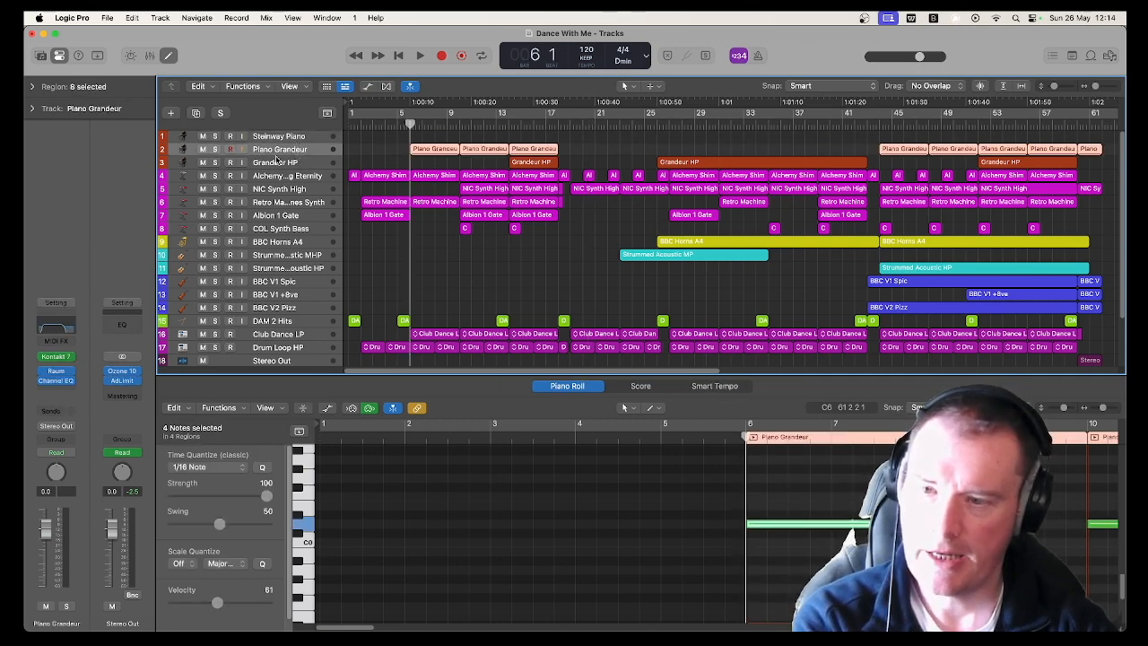
pyautogui.click(216, 149)
pyautogui.press('space')
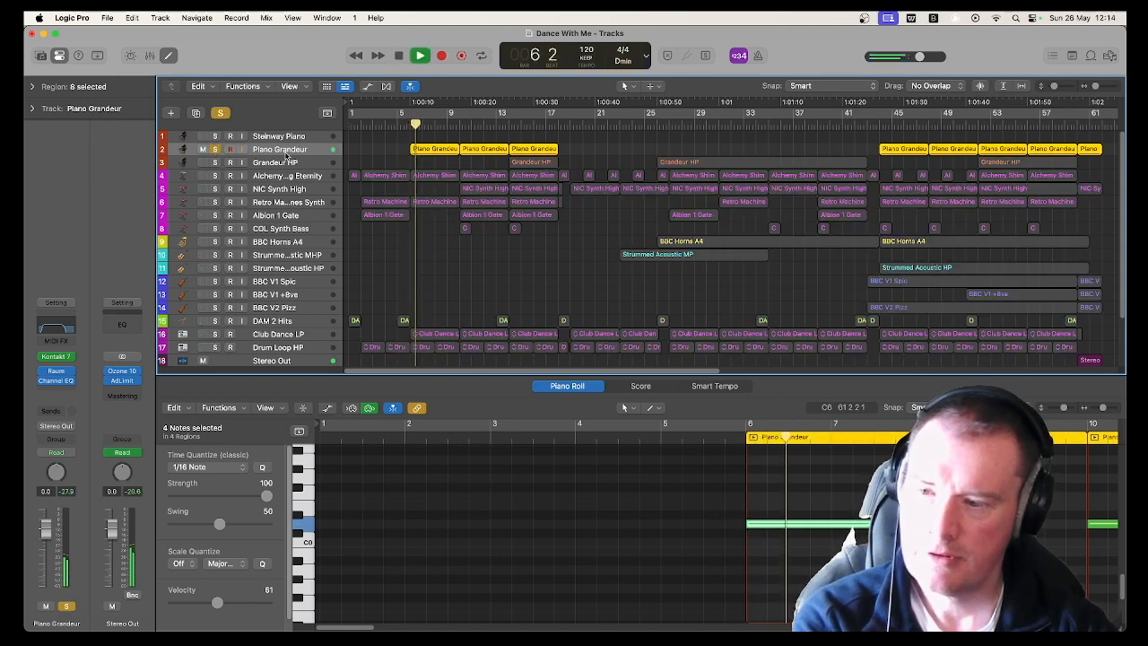
# Review the Channel EQ of Piano Grandeur while it plays, and close it and stop playback
pyautogui.click(63, 331)
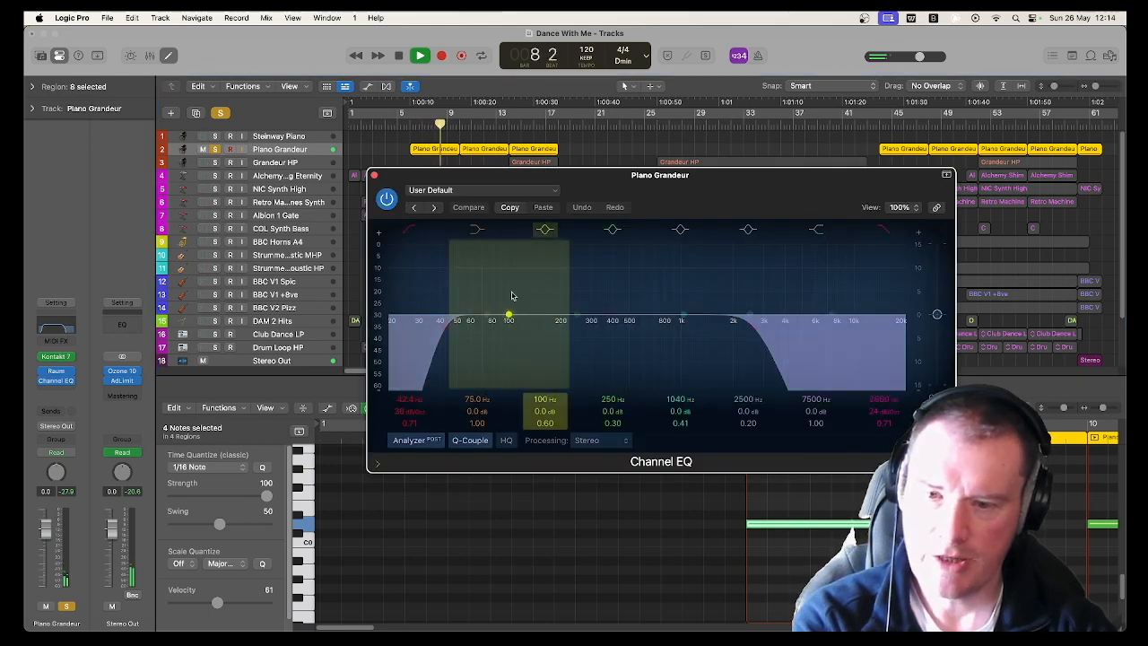
pyautogui.click(374, 174)
pyautogui.press('space')
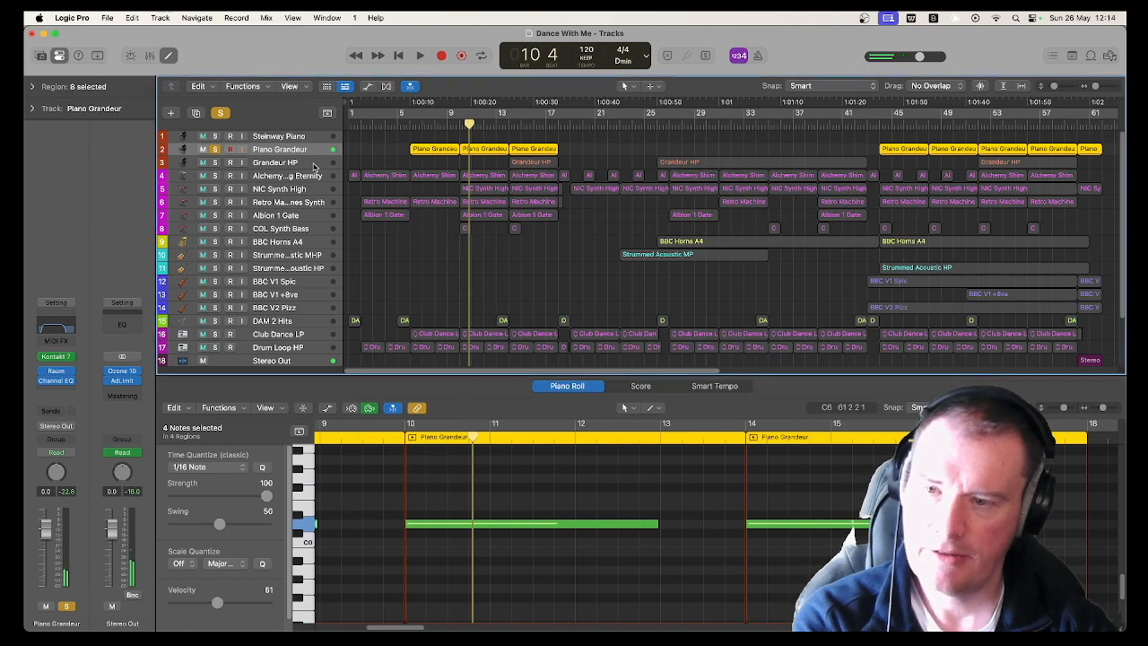
# Switch the solo to the Grandeur HP track and play it from bar 14 with its Channel EQ open
pyautogui.click(314, 167)
pyautogui.click(214, 150)
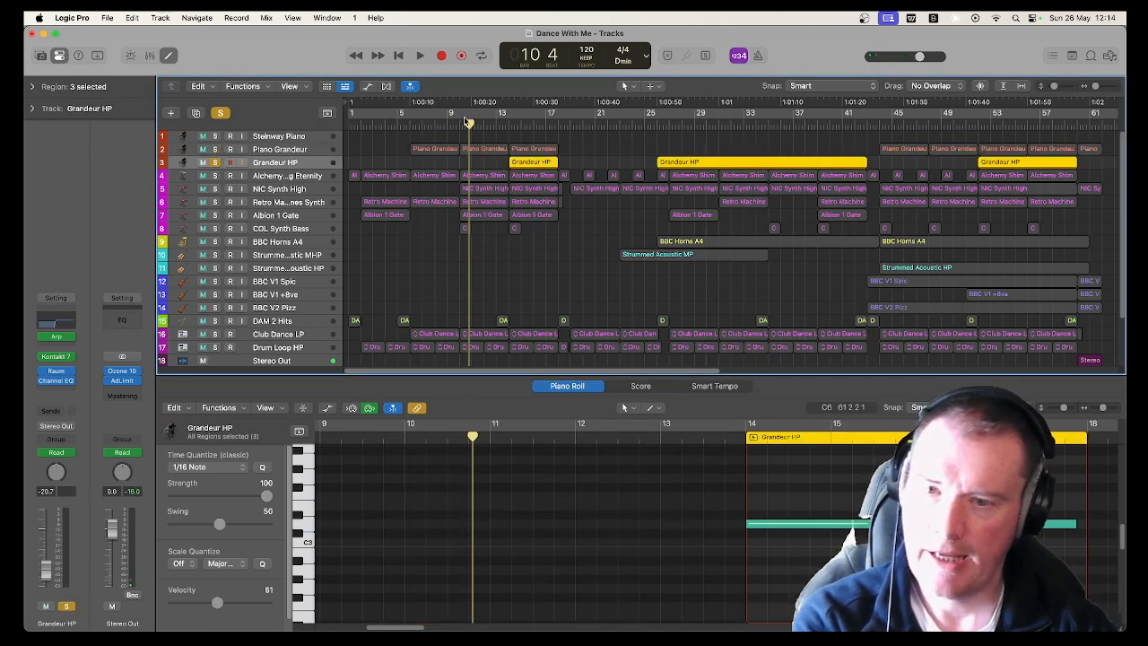
pyautogui.click(510, 121)
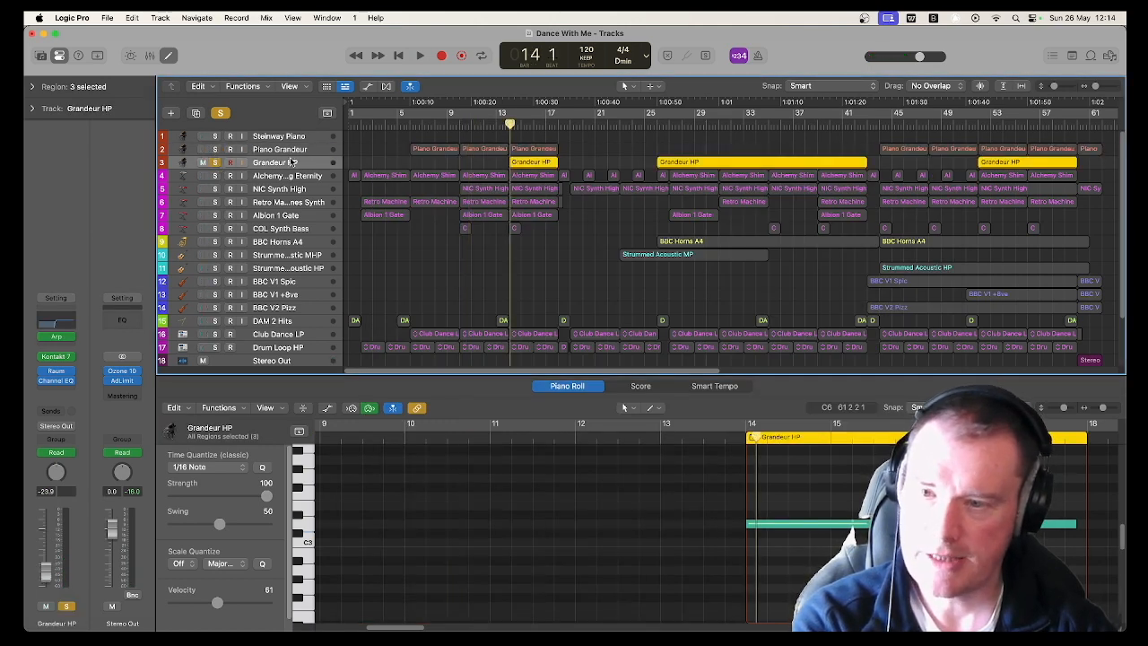
pyautogui.click(62, 319)
pyautogui.press('space')
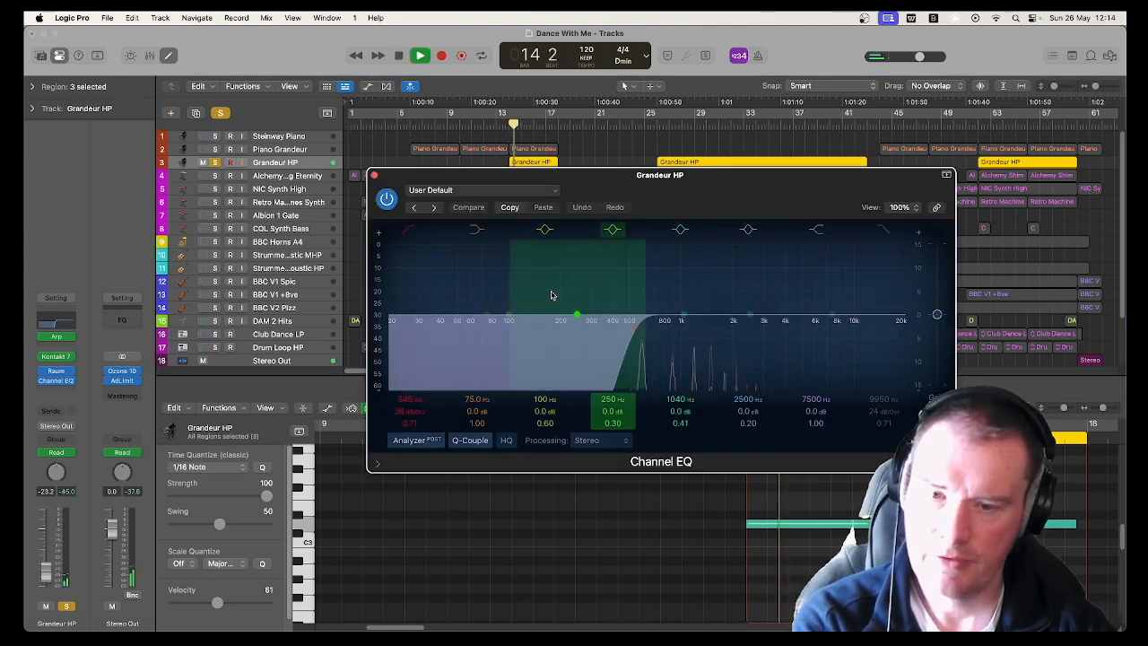
# Add Piano Grandeur to the Grandeur HP solo to hear both together, and clear the solos and close the Channel EQ
pyautogui.click(215, 149)
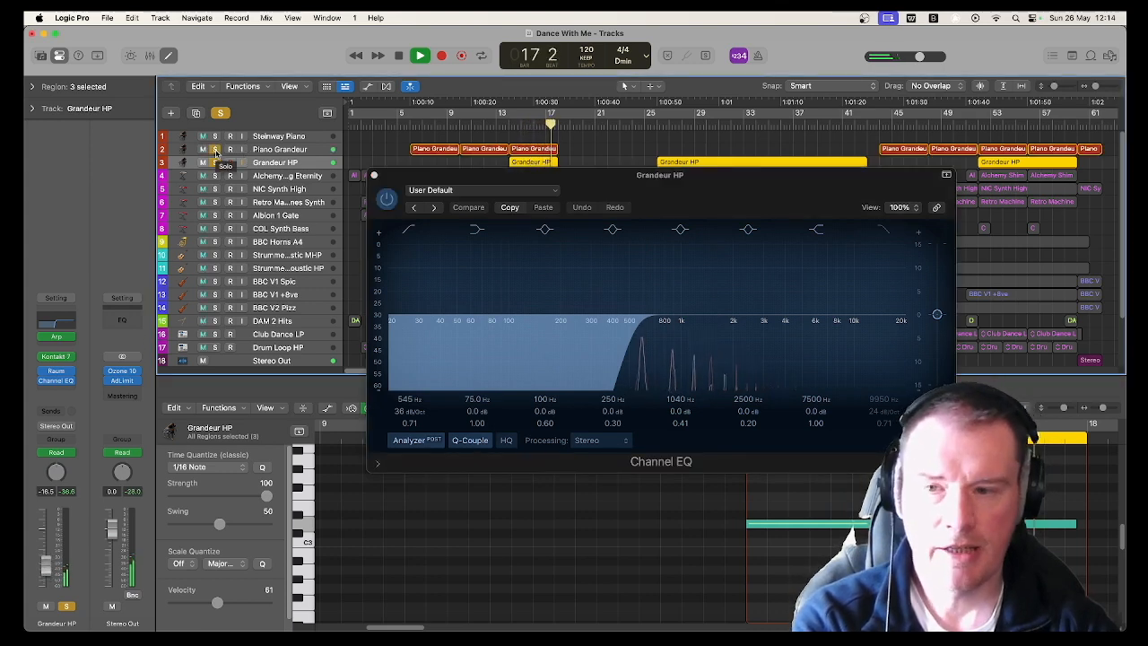
pyautogui.press('space')
pyautogui.click(215, 150)
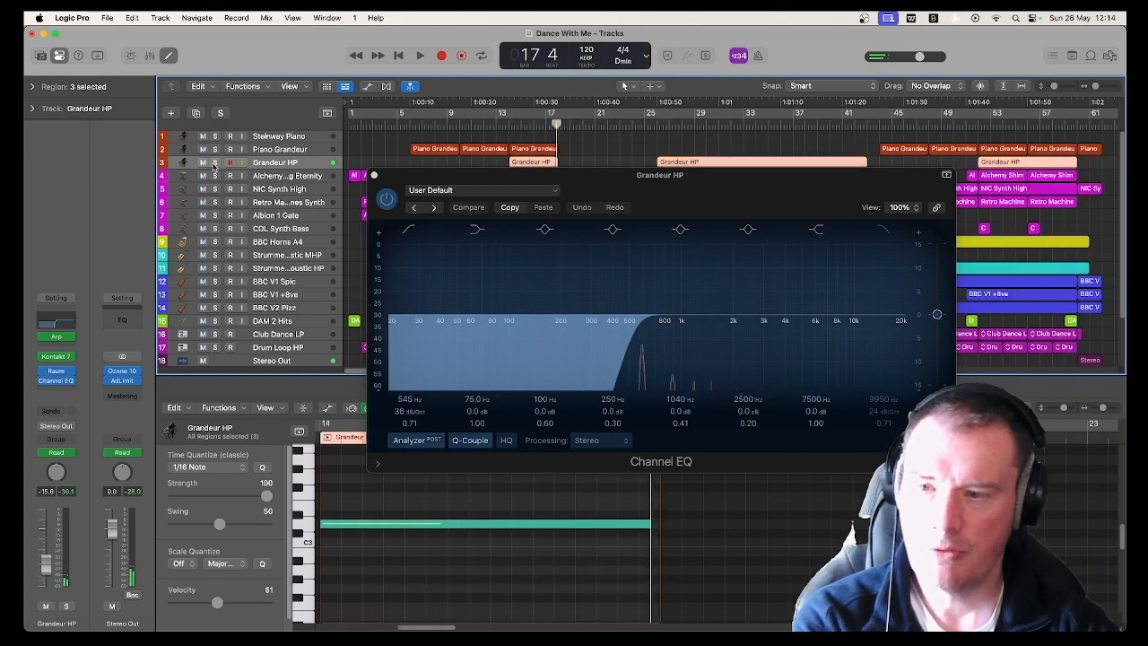
pyautogui.click(375, 176)
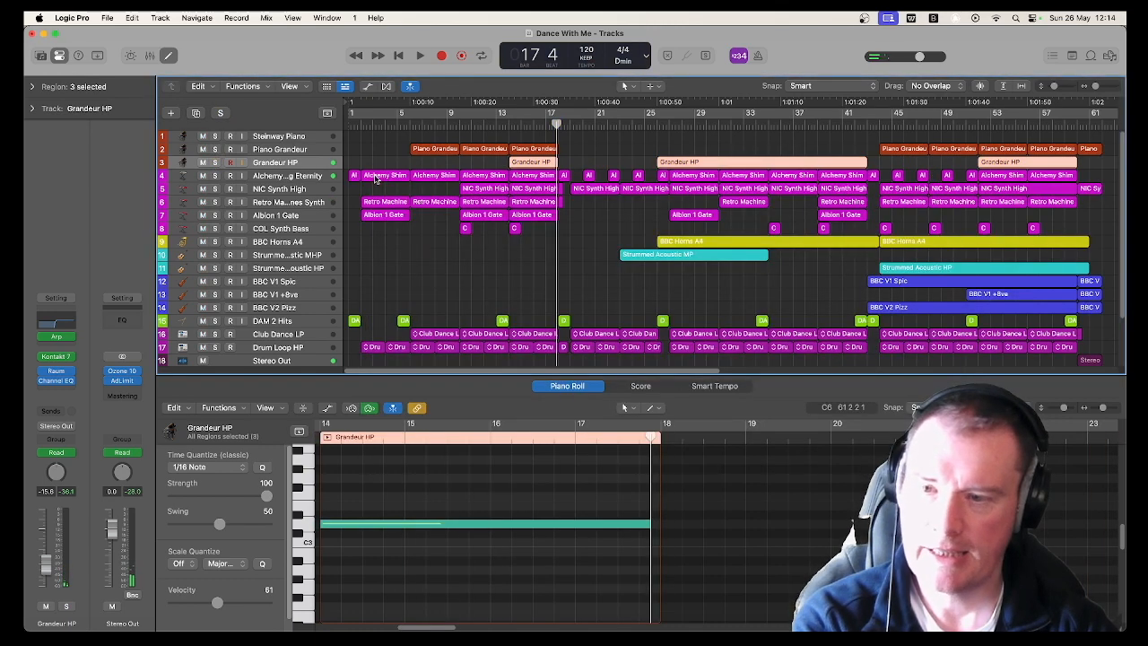
# Compare the Alchemy Shimmering Eternity and COL Synth Bass regions, and solo the Alchemy track and play it from bar 2
pyautogui.click(281, 177)
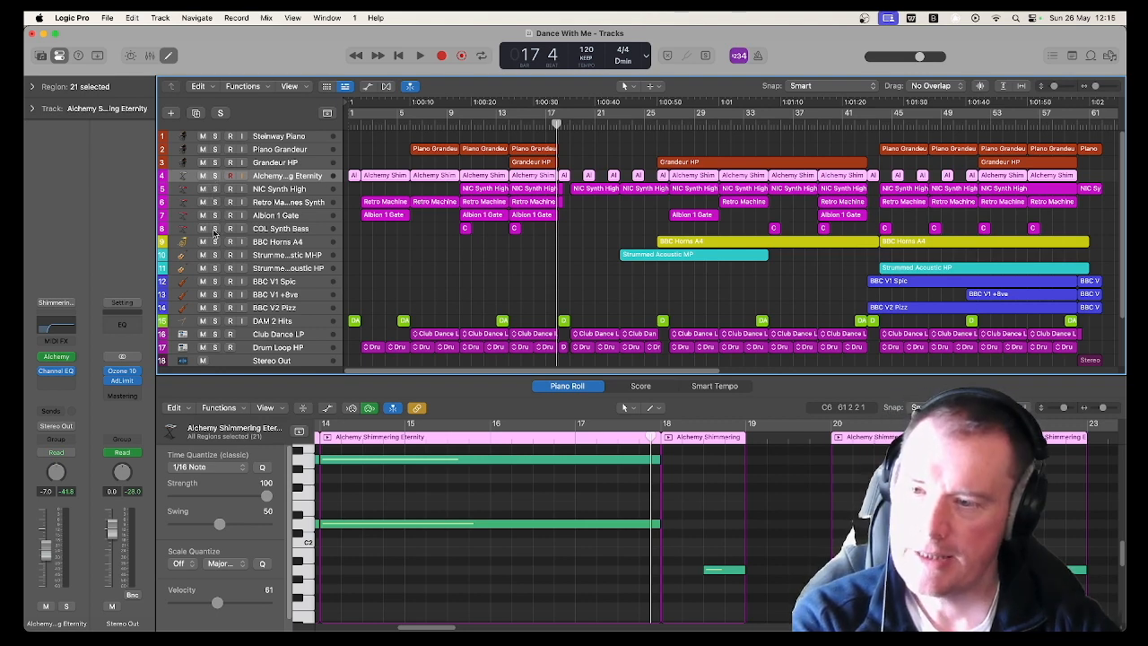
pyautogui.click(281, 230)
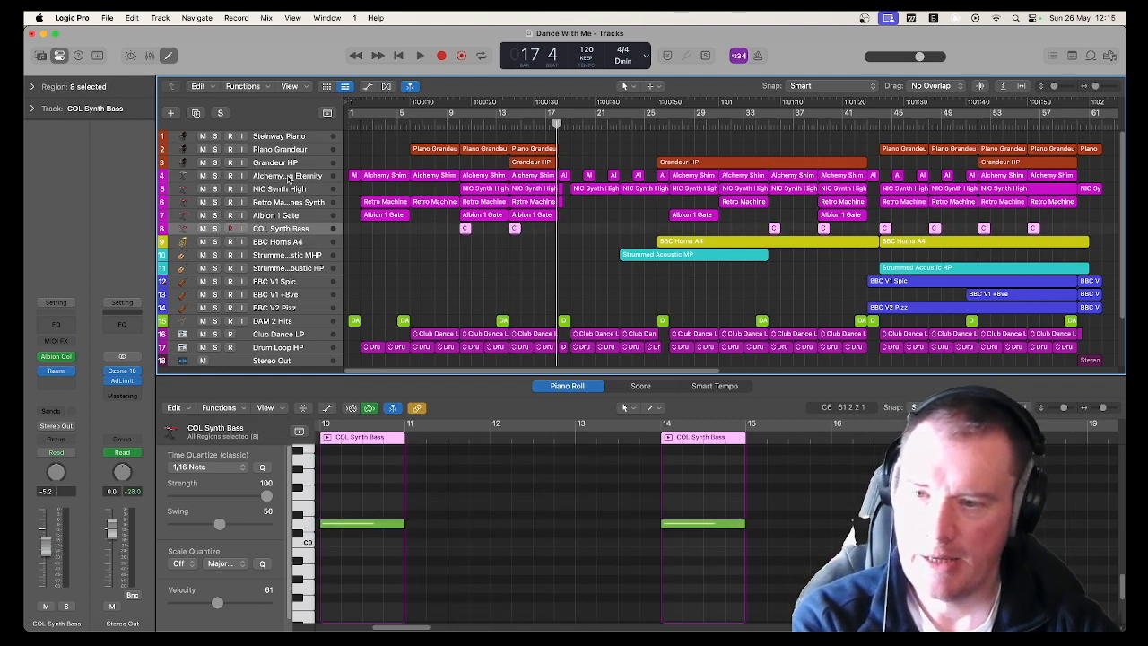
pyautogui.click(288, 177)
pyautogui.press('Return')
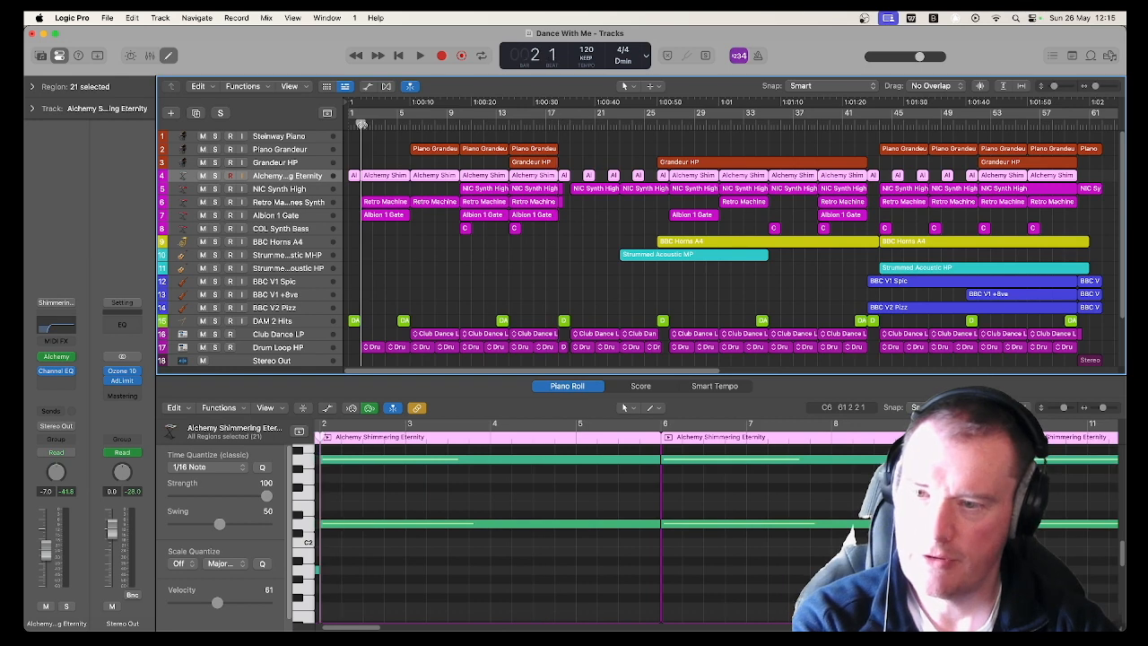
pyautogui.click(216, 180)
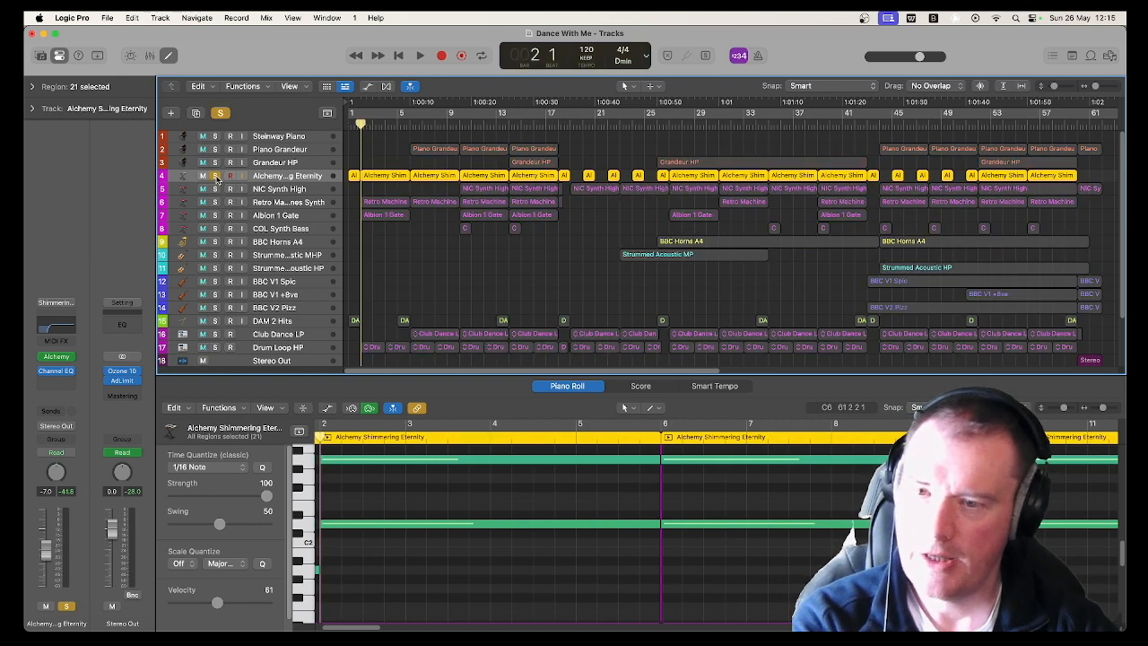
pyautogui.press('space')
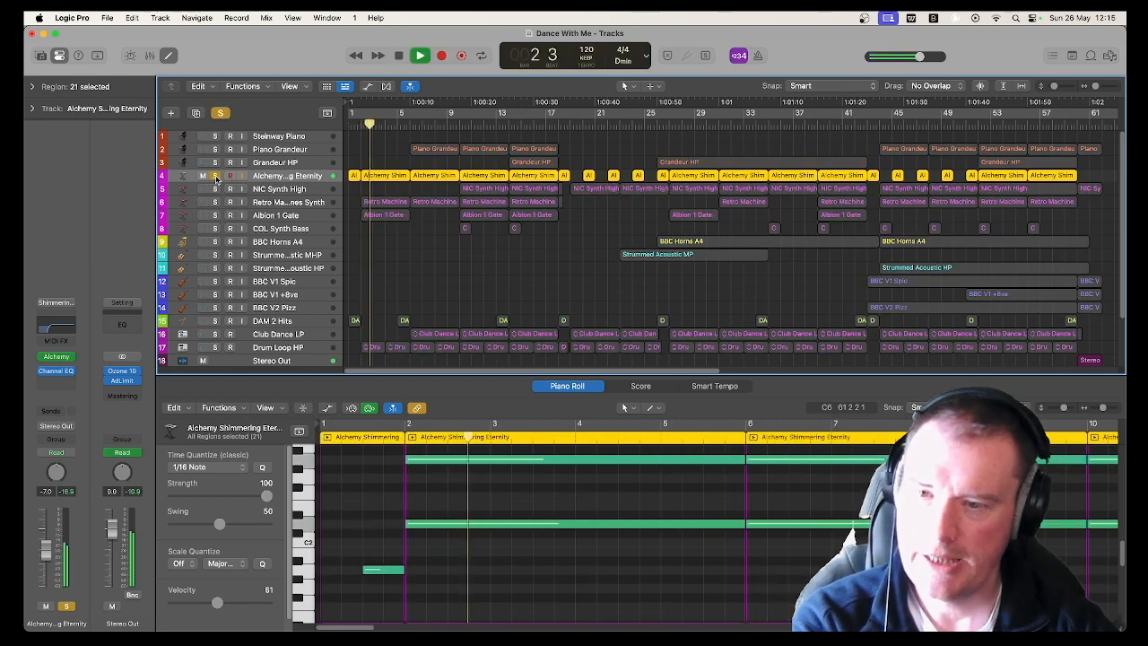
# Display the automation lanes and listen to the Alchemy track's pitch bends from about bars 17 and 25
pyautogui.click(367, 87)
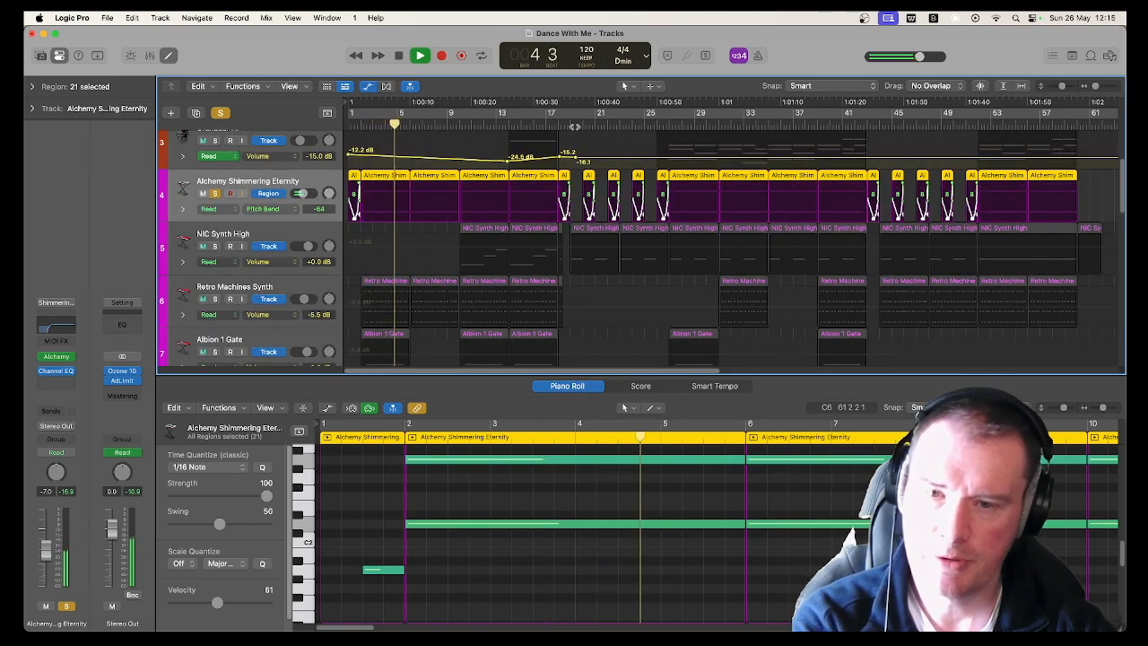
pyautogui.click(551, 124)
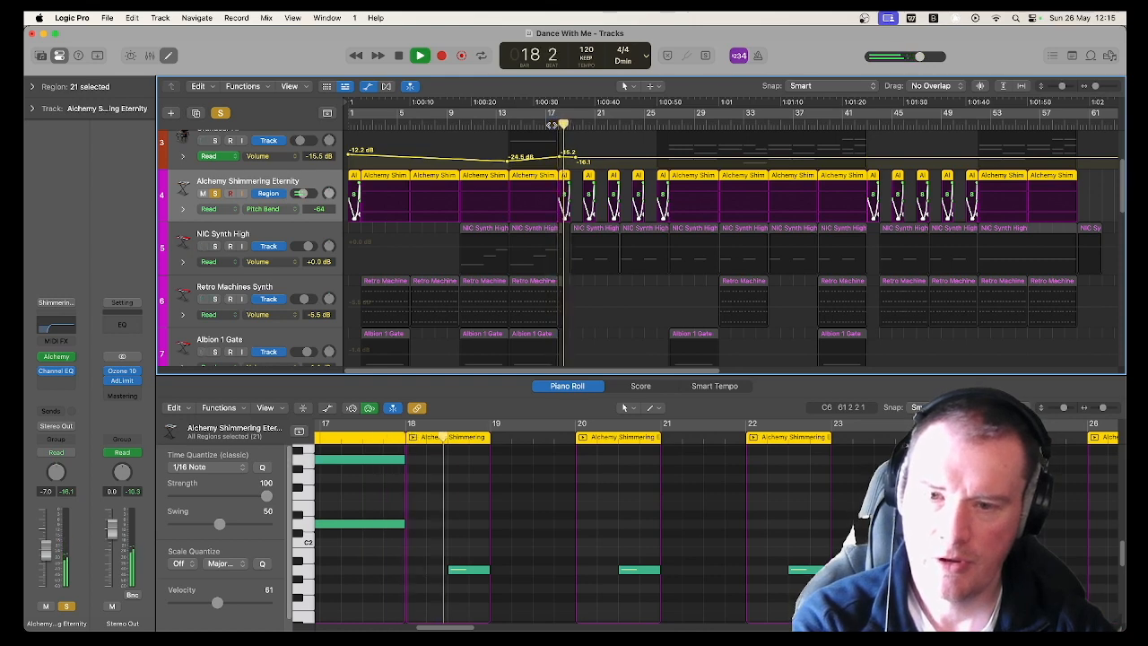
pyautogui.click(653, 125)
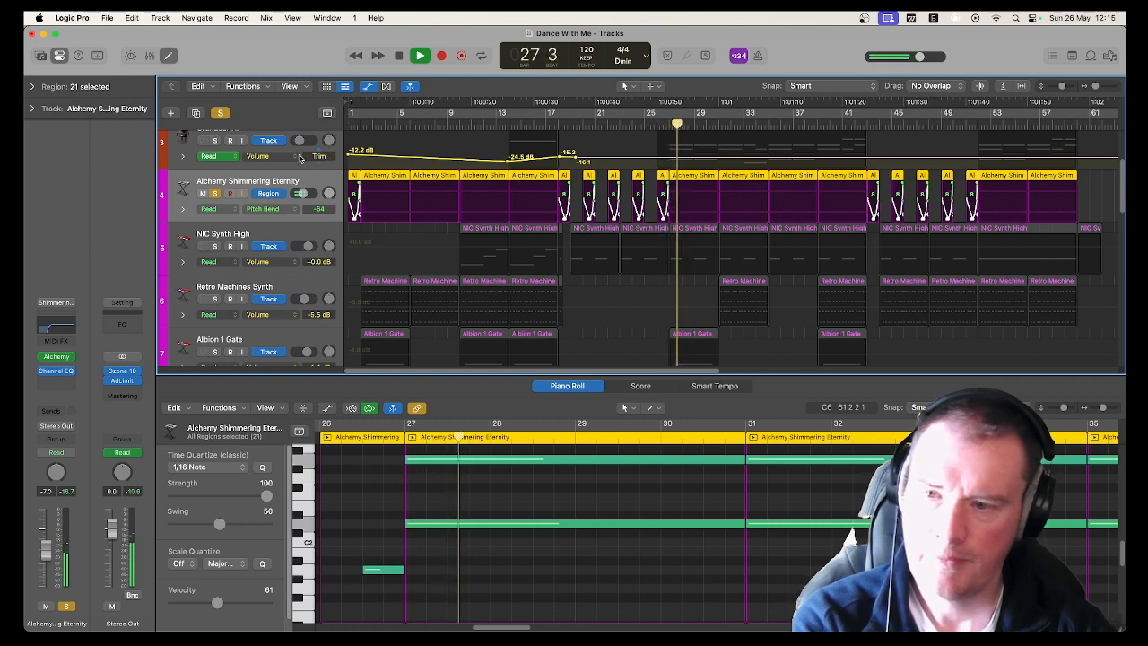
# Stop playback, unsolo the Alchemy Shimmering Eternity track, and hide the automation lanes
pyautogui.press('space')
pyautogui.click(215, 194)
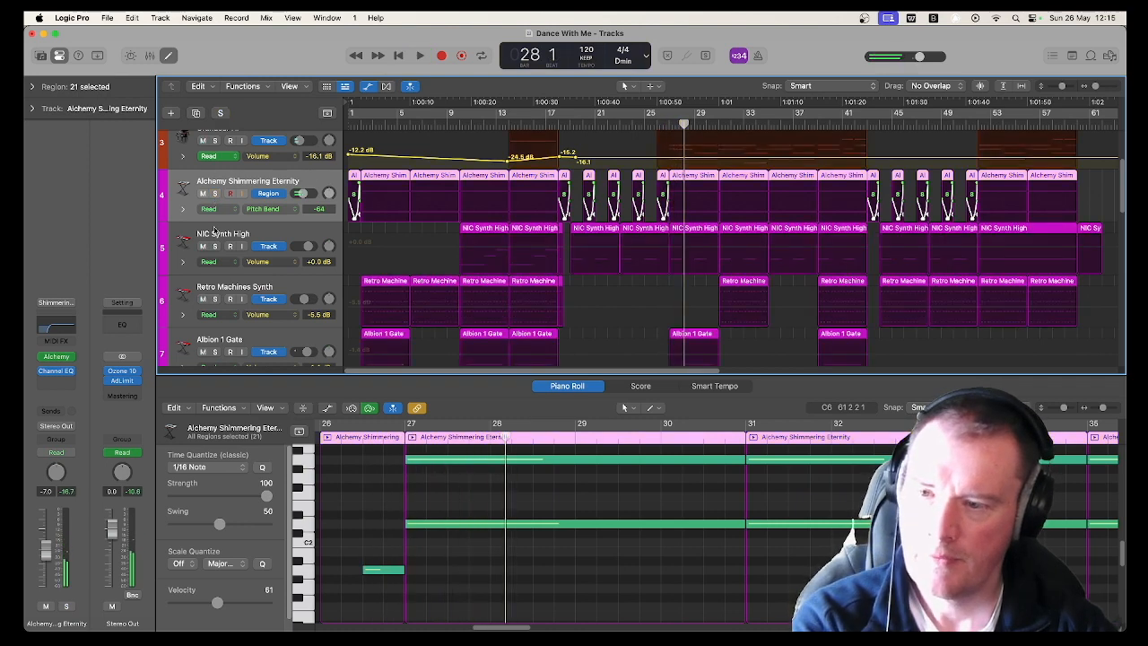
pyautogui.click(367, 87)
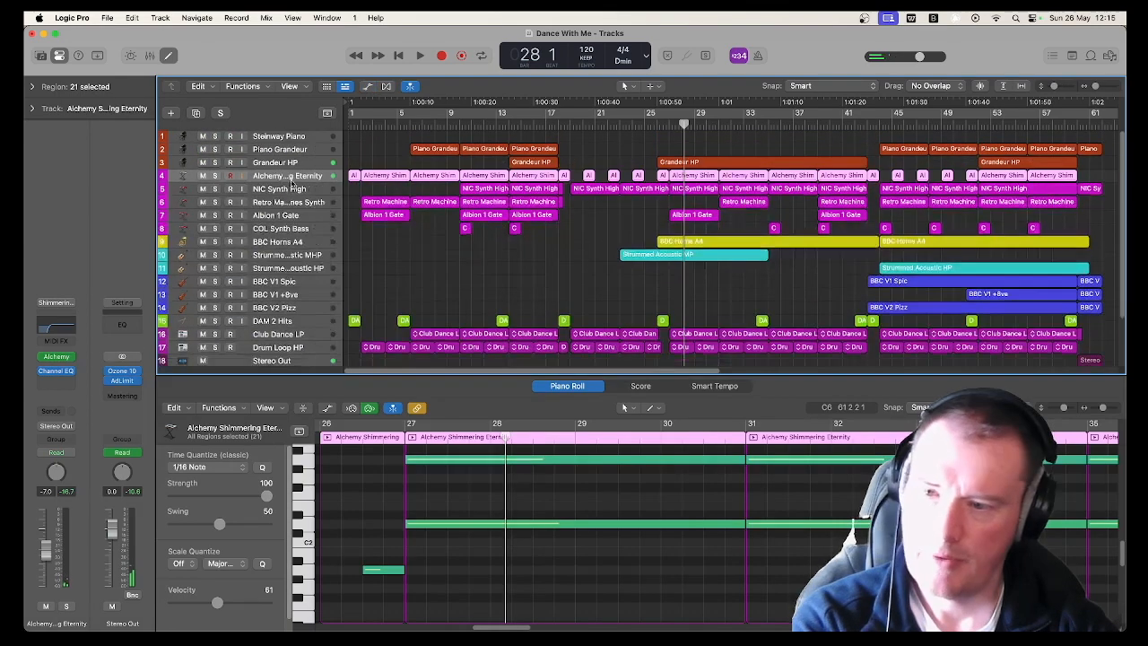
# Solo the NIC Synth High track, play it from bar 10, and show its first region's notes
pyautogui.click(215, 189)
pyautogui.click(459, 123)
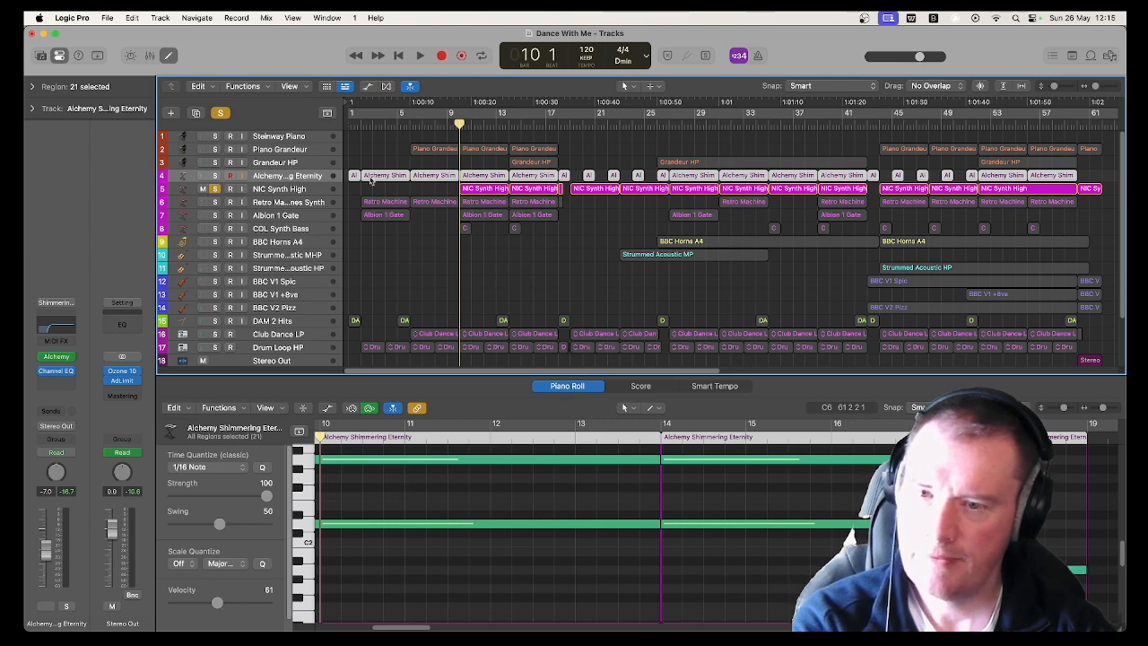
pyautogui.press('space')
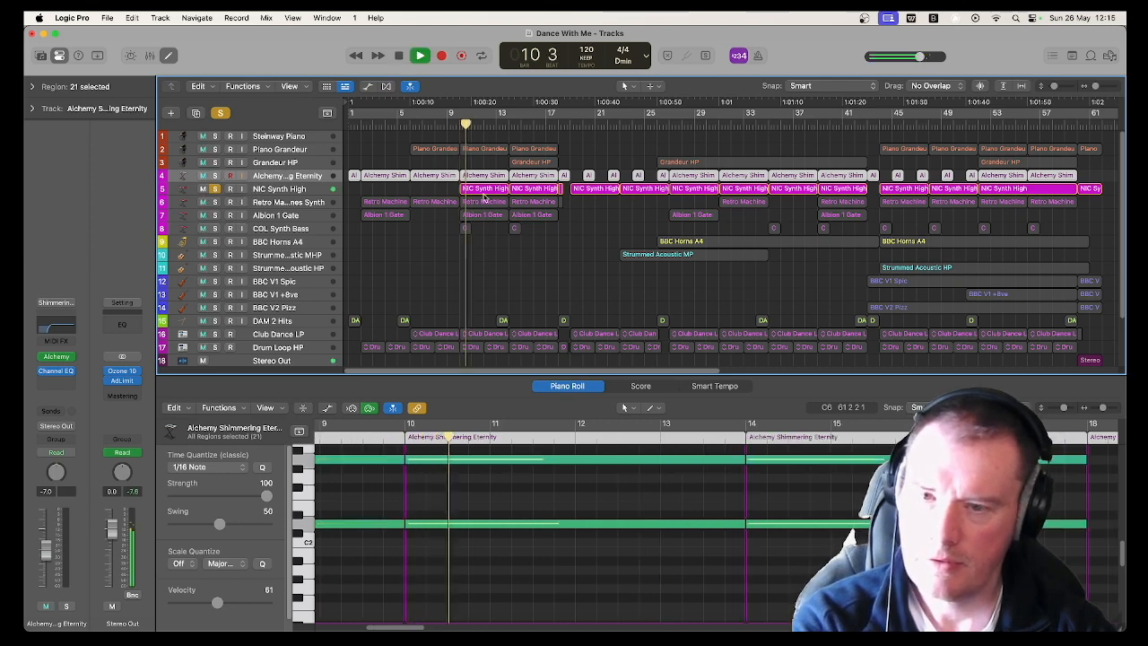
pyautogui.click(482, 190)
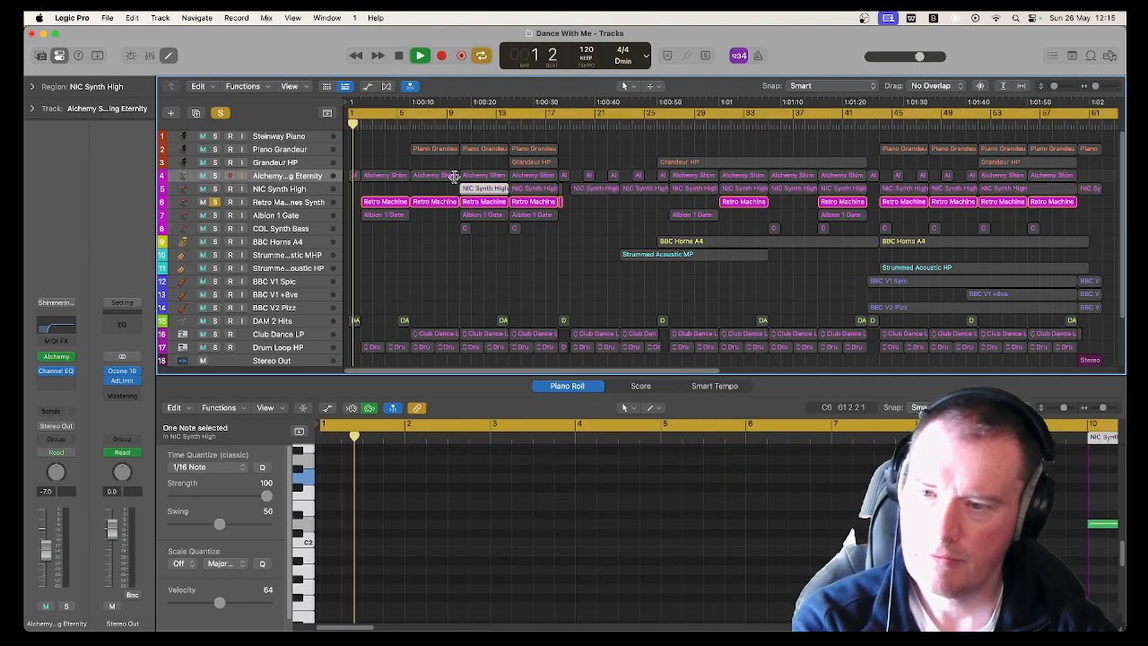
# Listen to the soloed Retro Machines Synth from bars 10 and 2, and show its first region's notes
pyautogui.click(461, 126)
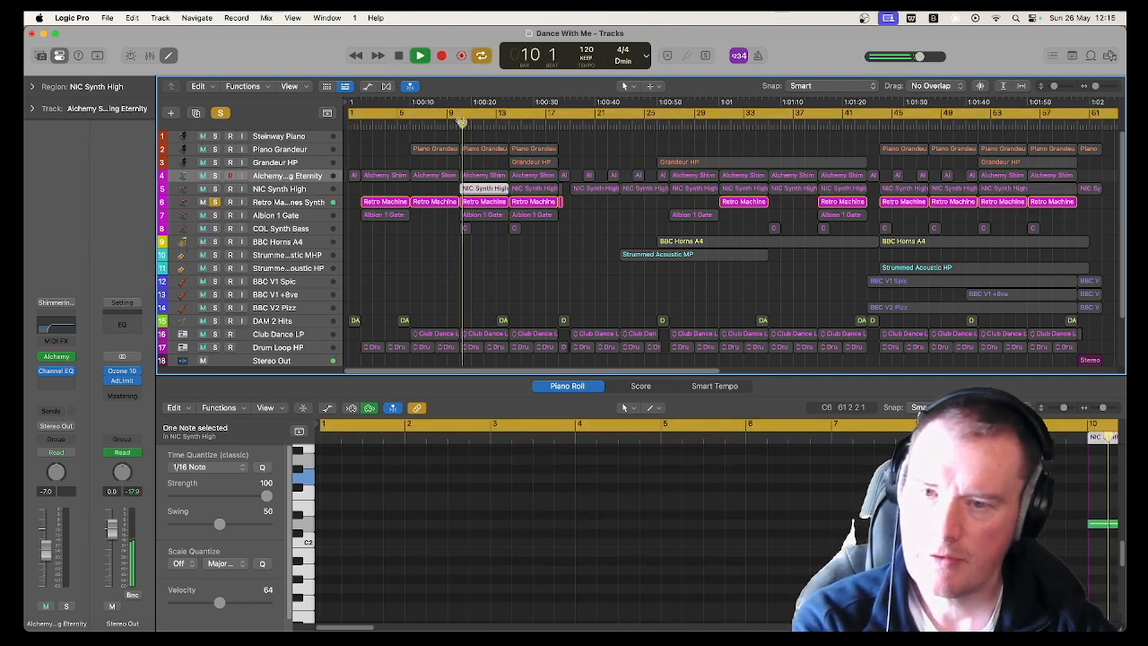
pyautogui.click(362, 125)
pyautogui.click(380, 202)
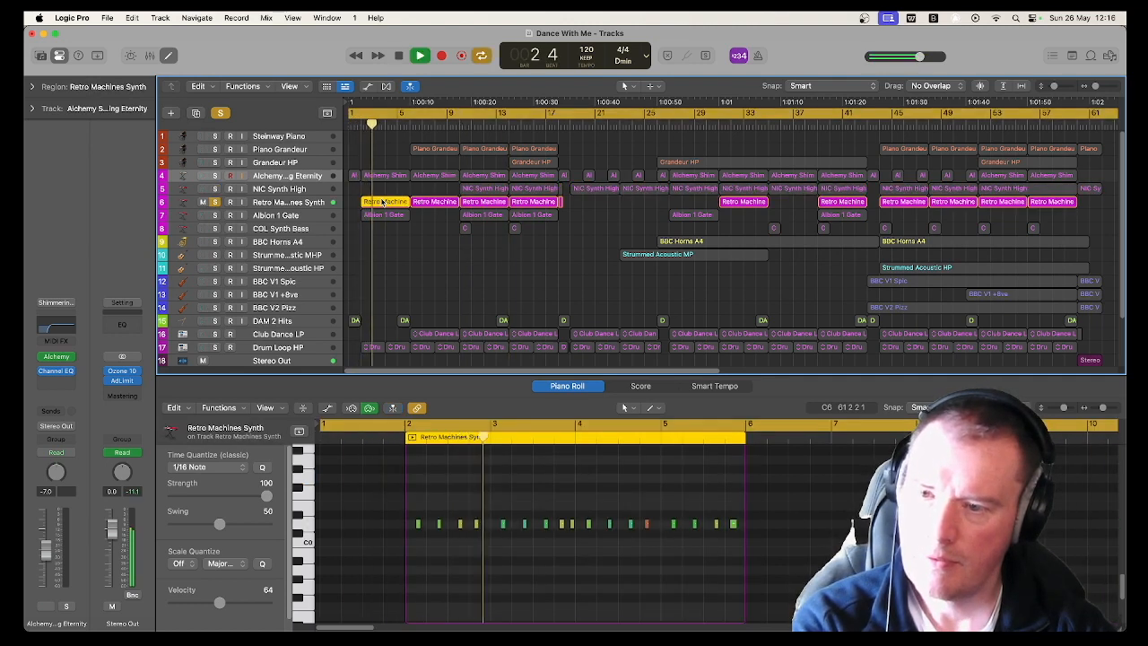
# Replace the Retro Machines Synth solo with Albion 1 Gate, show its notes, and listen to it from bar 2
pyautogui.click(214, 202)
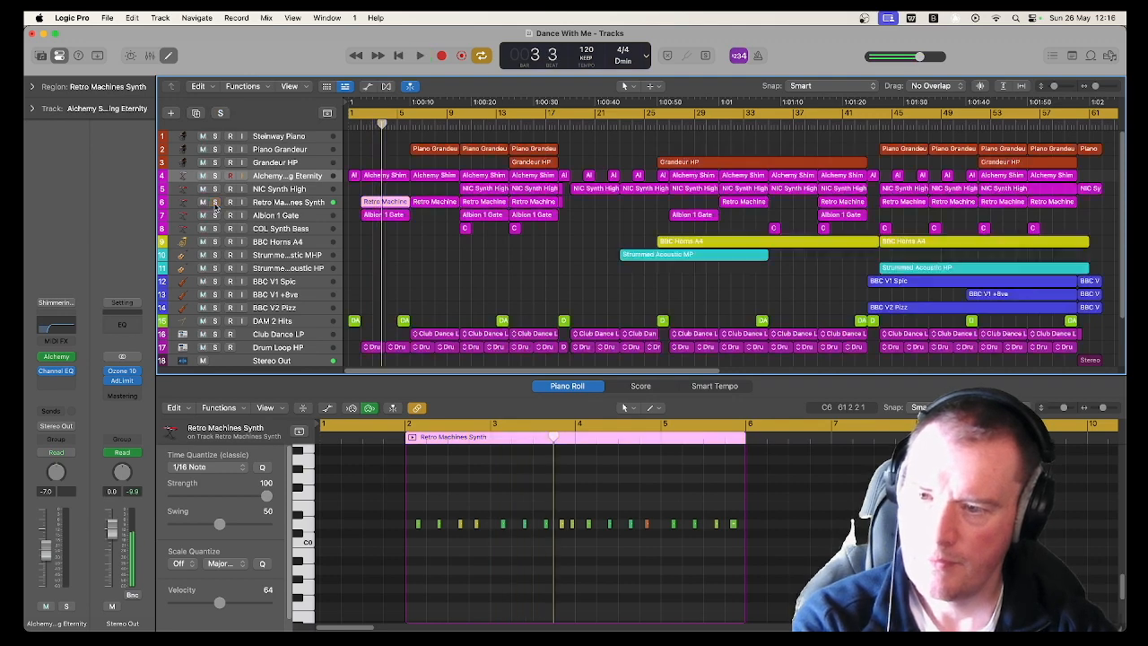
pyautogui.click(216, 215)
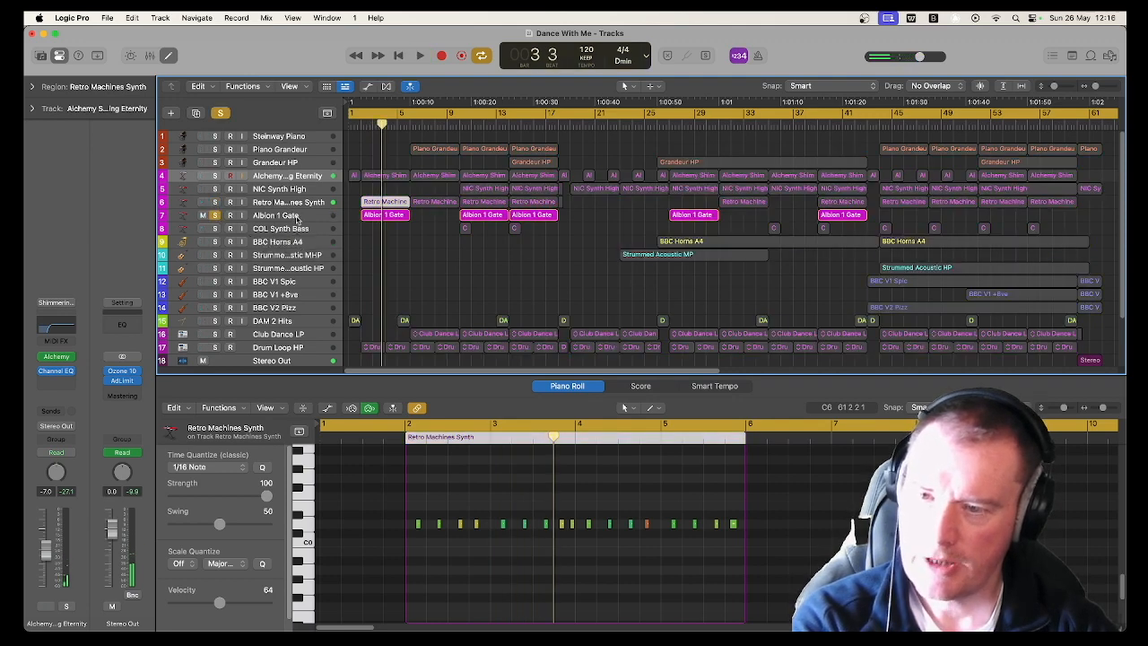
pyautogui.click(296, 218)
pyautogui.click(363, 126)
pyautogui.click(364, 115)
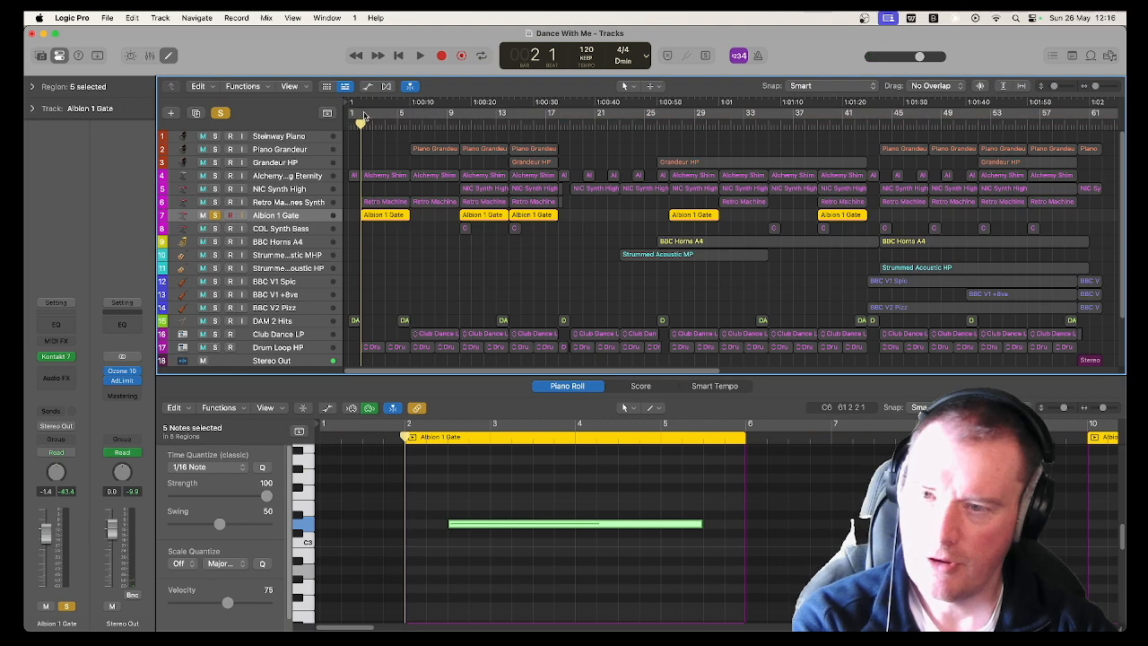
pyautogui.press('space')
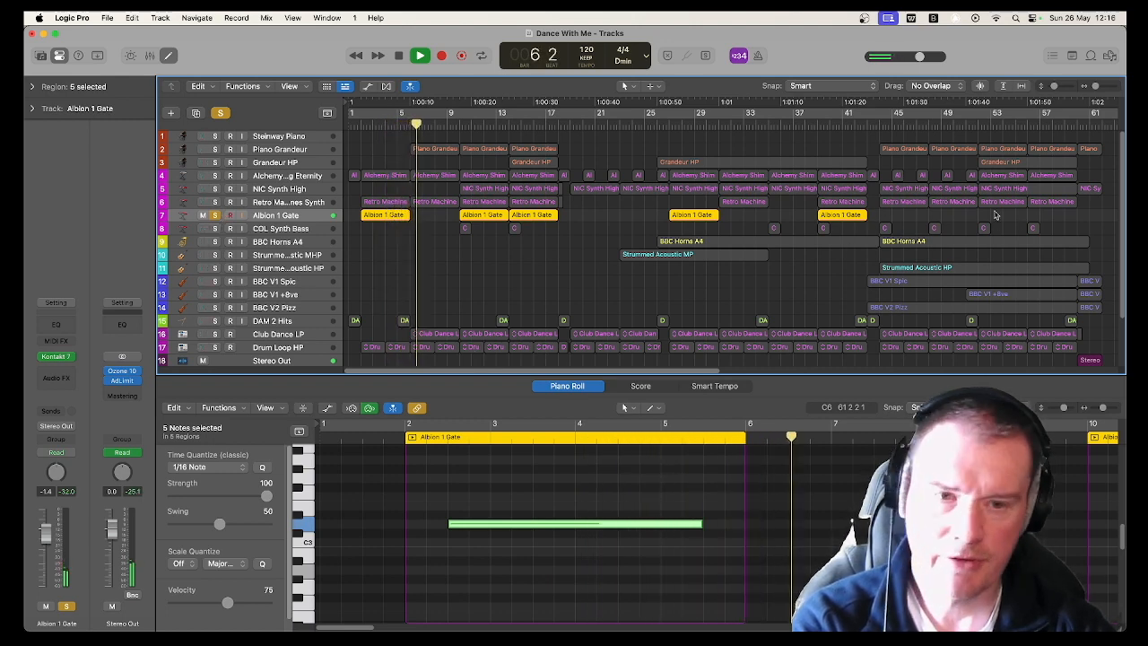
pyautogui.press('space')
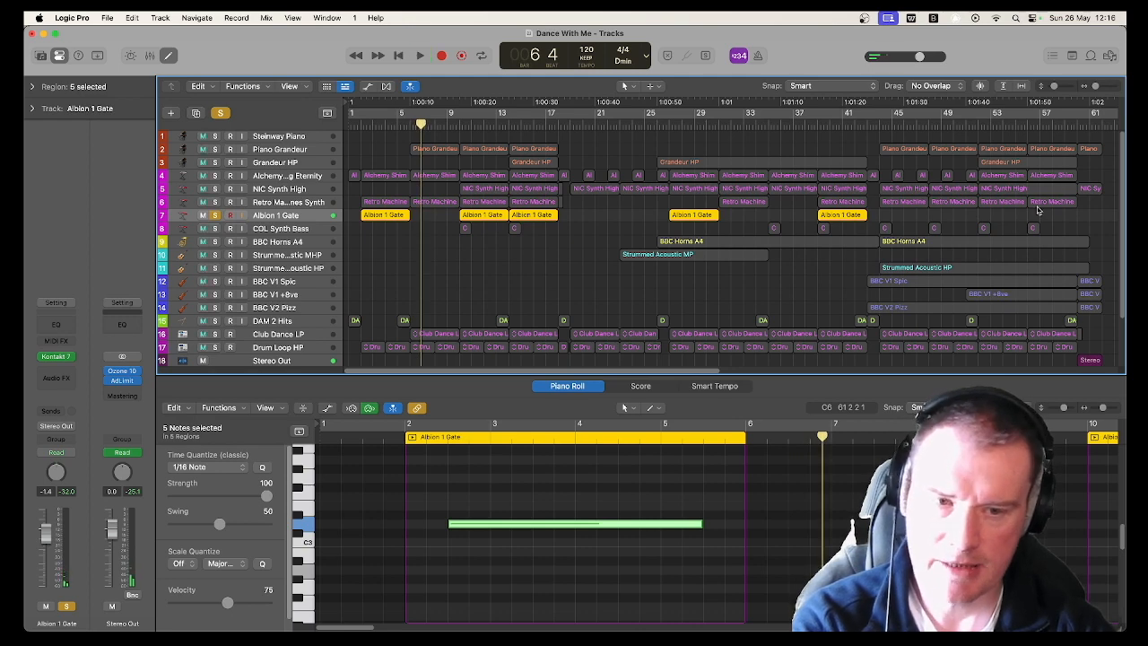
# Solo COL Synth Bass instead of Albion 1 Gate, listen from about bar 10, and show the bass regions' notes
pyautogui.click(215, 216)
pyautogui.click(216, 230)
pyautogui.click(451, 118)
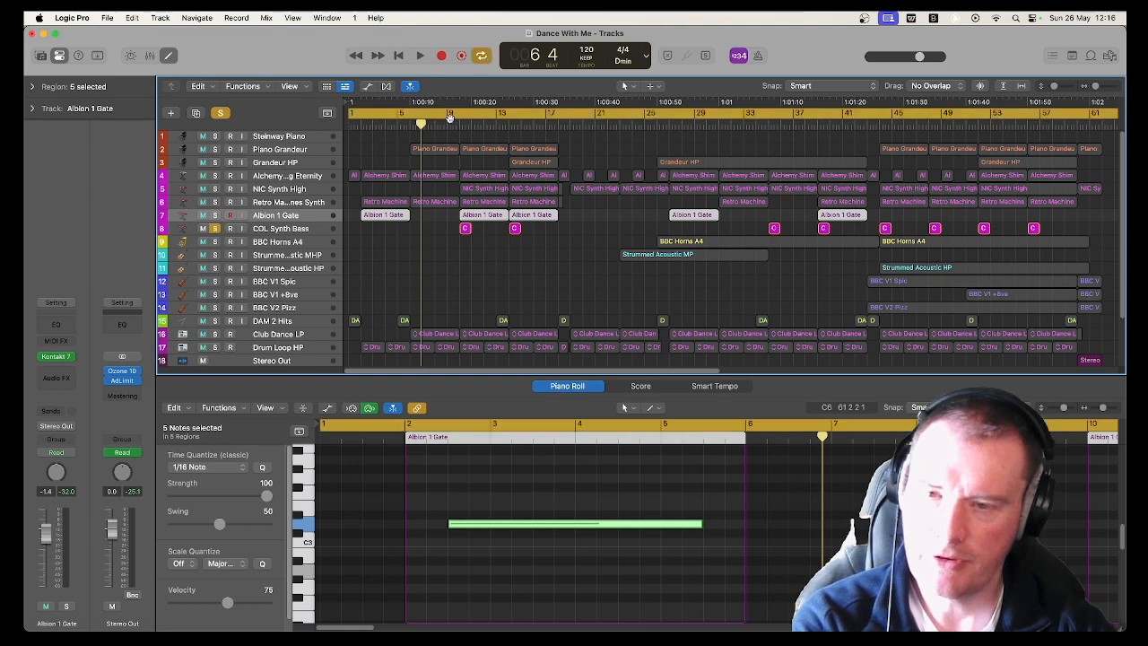
pyautogui.click(450, 113)
pyautogui.click(457, 122)
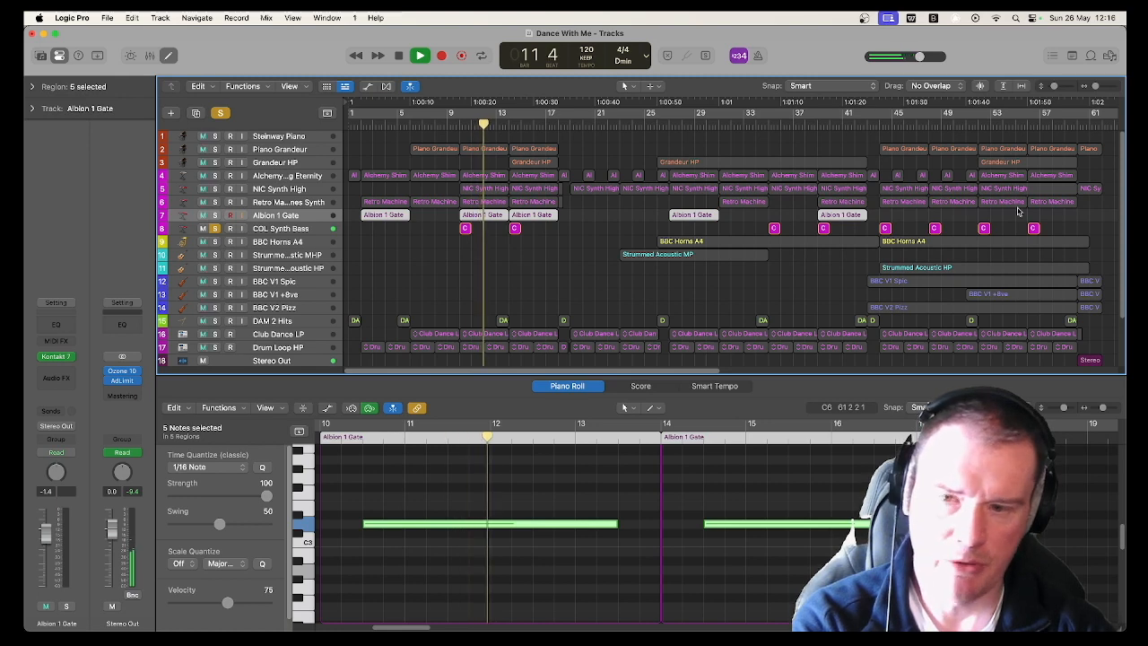
pyautogui.click(285, 229)
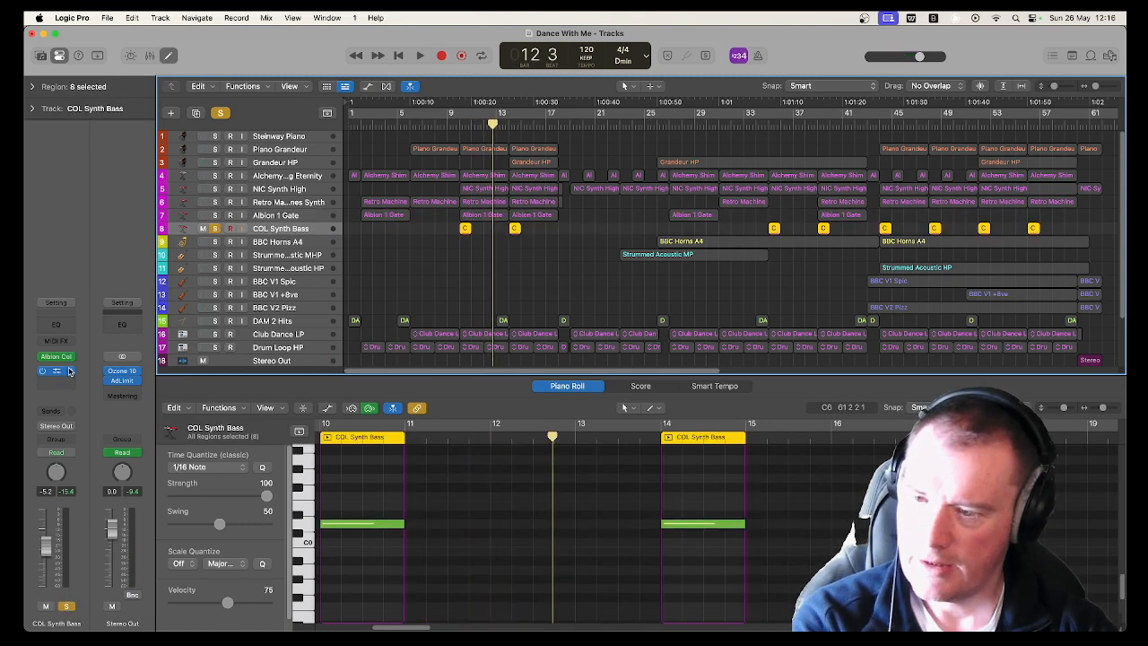
# Solo only the BBC Horns A4 track, listen to it from about bar 26, and examine its lower notes
pyautogui.click(275, 242)
pyautogui.click(215, 241)
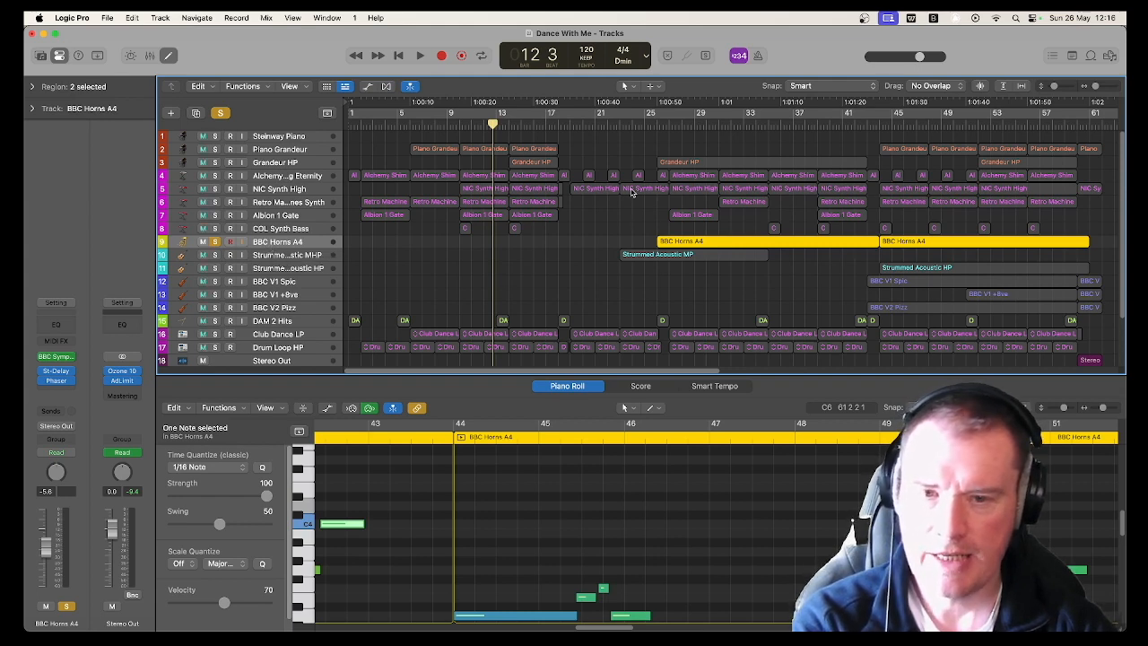
pyautogui.click(654, 125)
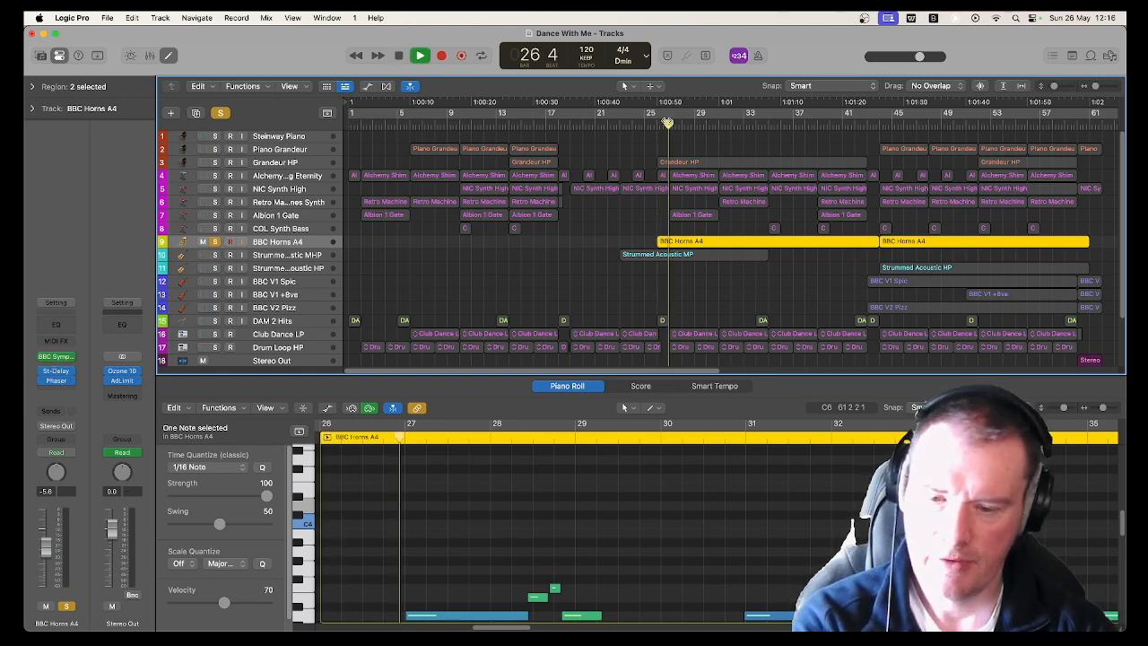
pyautogui.scroll(-5, 700, 466)
pyautogui.scroll(1, 745, 485)
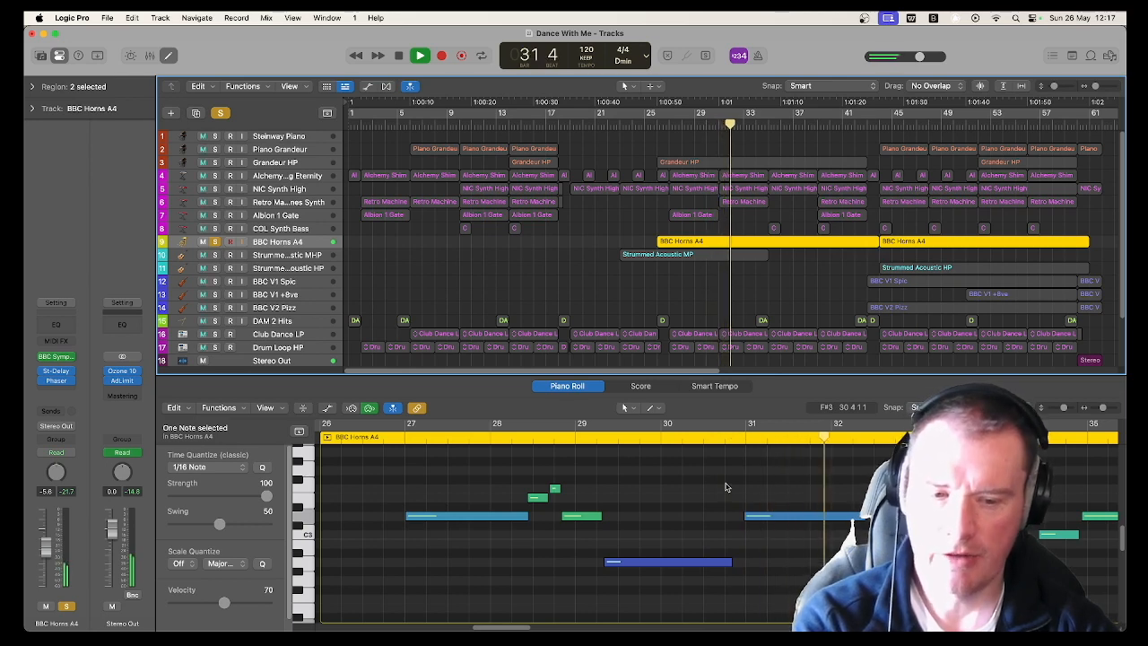
pyautogui.press('space')
# Solo Strummed Acoustic MHP instead of the horns, listen from about bar 26, and inspect its notes and Channel EQ
pyautogui.click(215, 243)
pyautogui.click(215, 257)
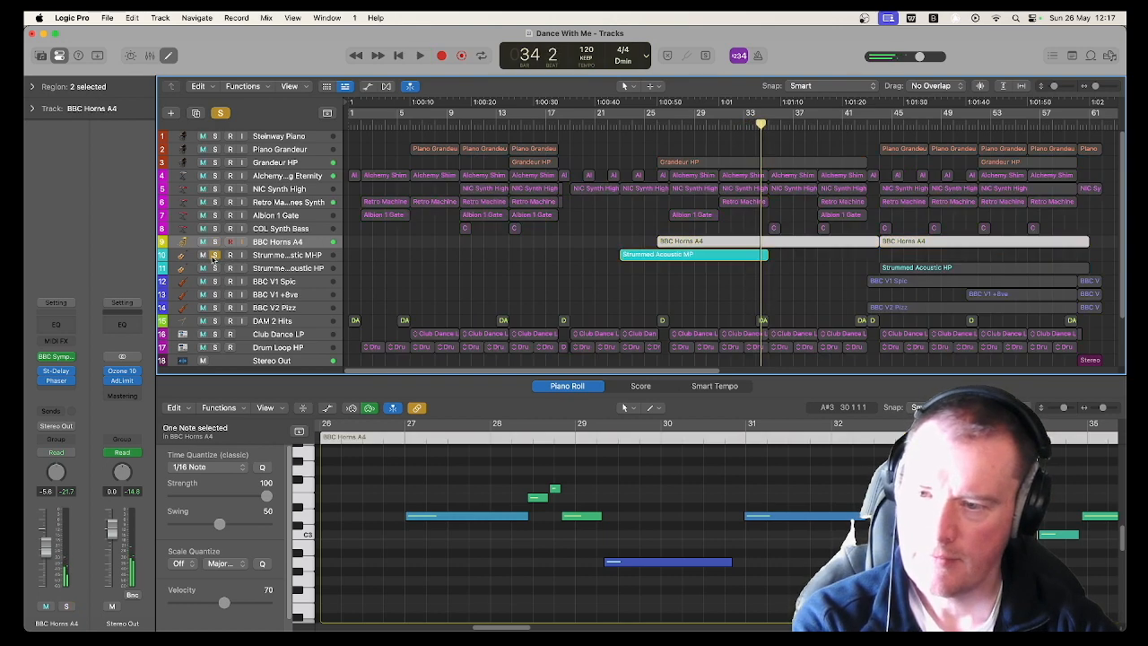
pyautogui.click(653, 124)
pyautogui.press('space')
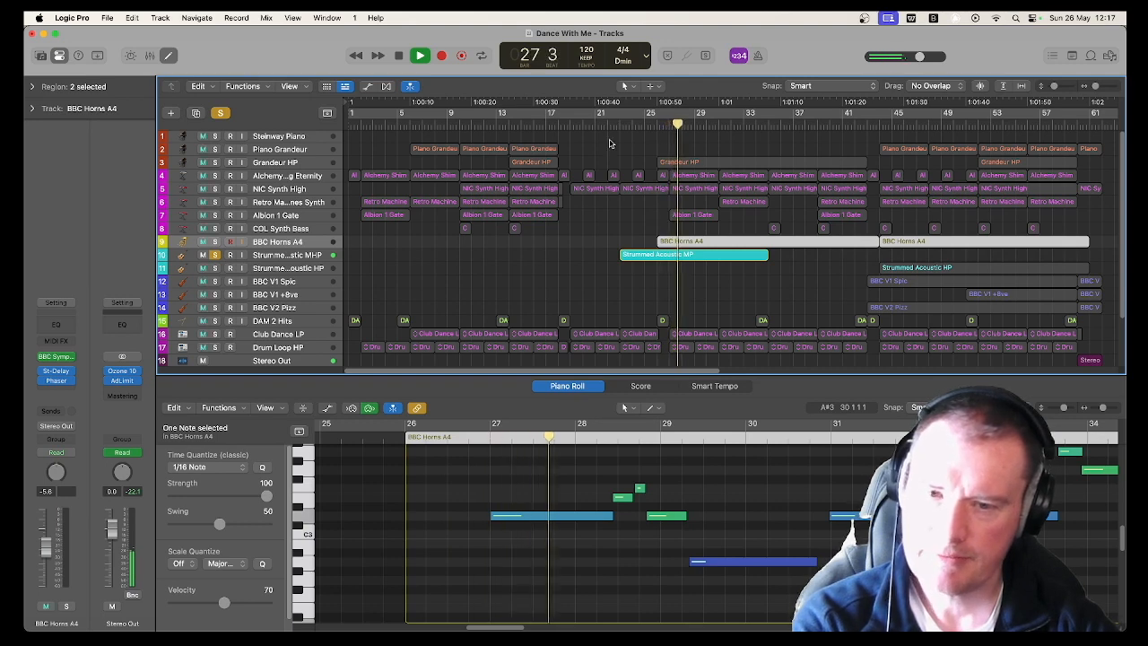
pyautogui.click(310, 255)
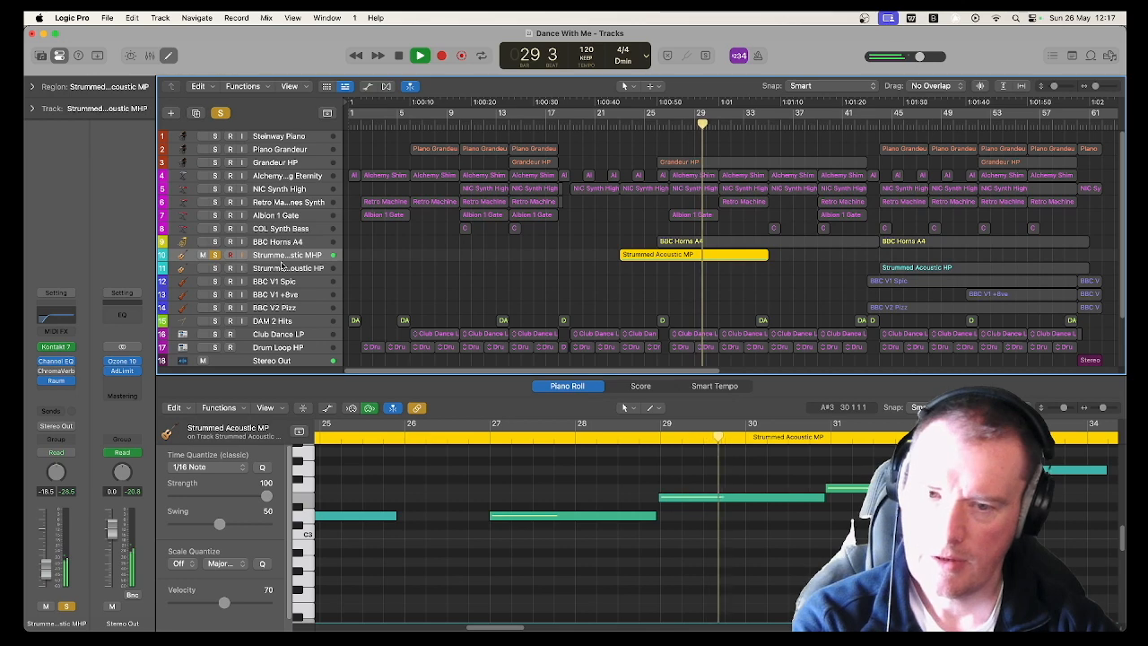
pyautogui.click(65, 320)
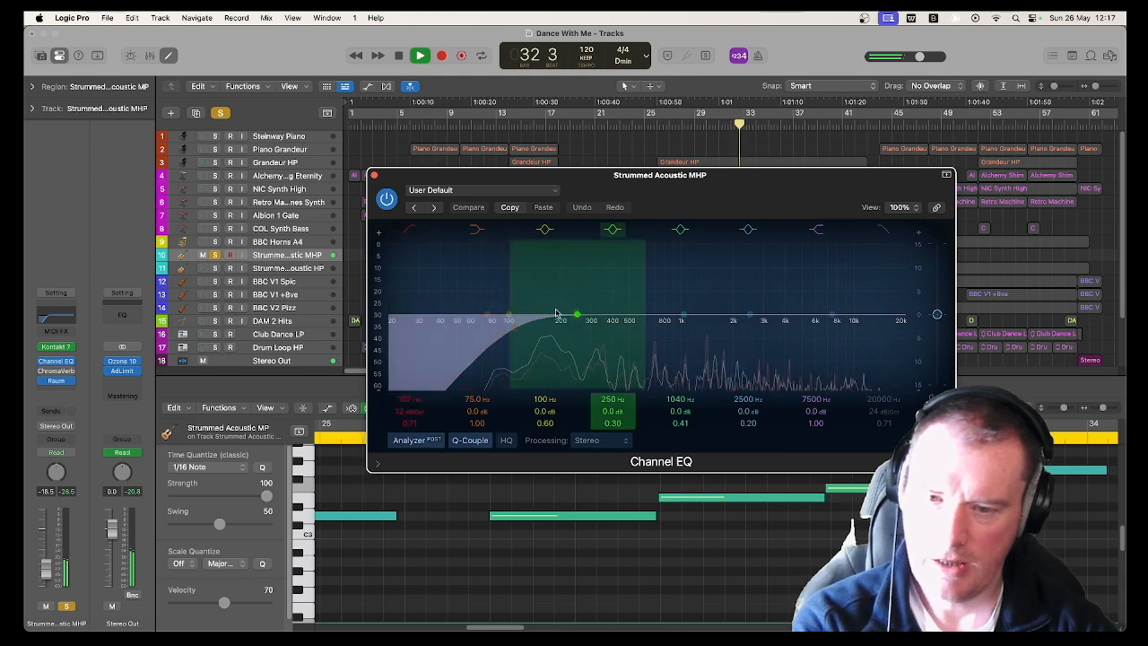
pyautogui.click(374, 175)
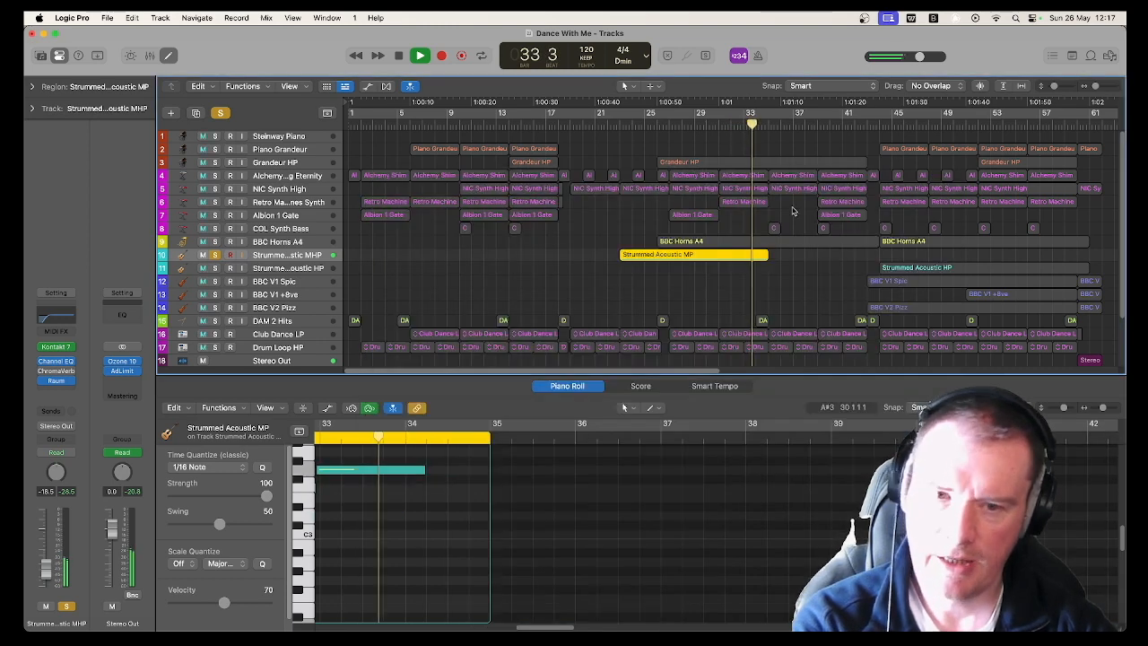
# Solo Strummed Acoustic HP instead, listen from about bar 43 while inspecting its Channel EQ, and unsolo it
pyautogui.press('space')
pyautogui.click(873, 123)
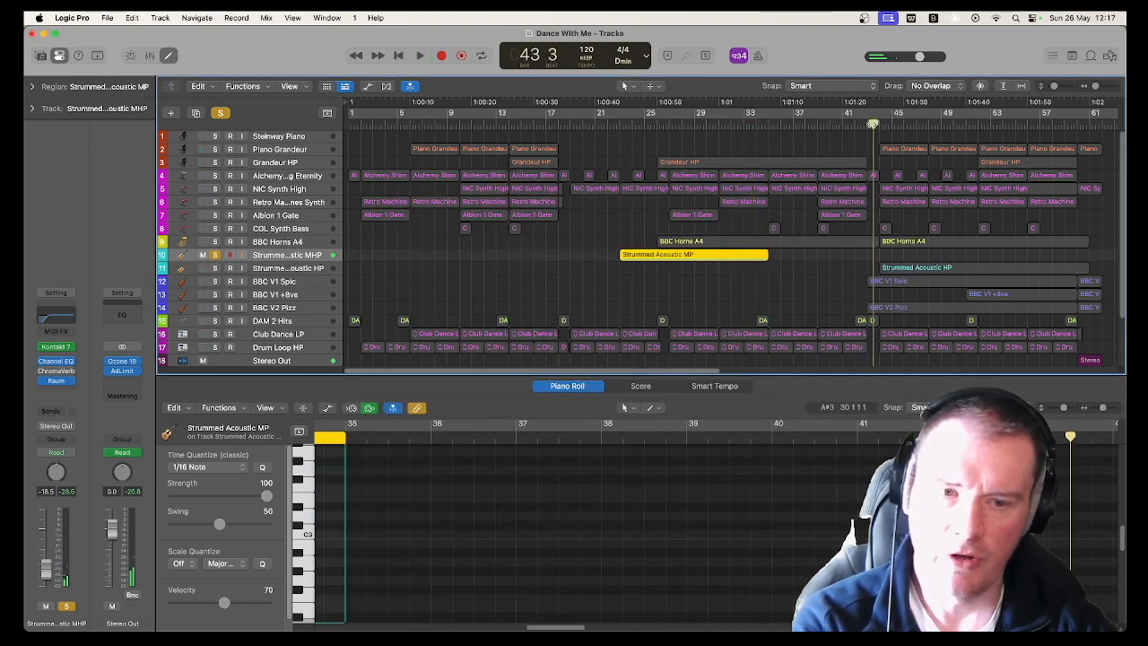
pyautogui.click(216, 270)
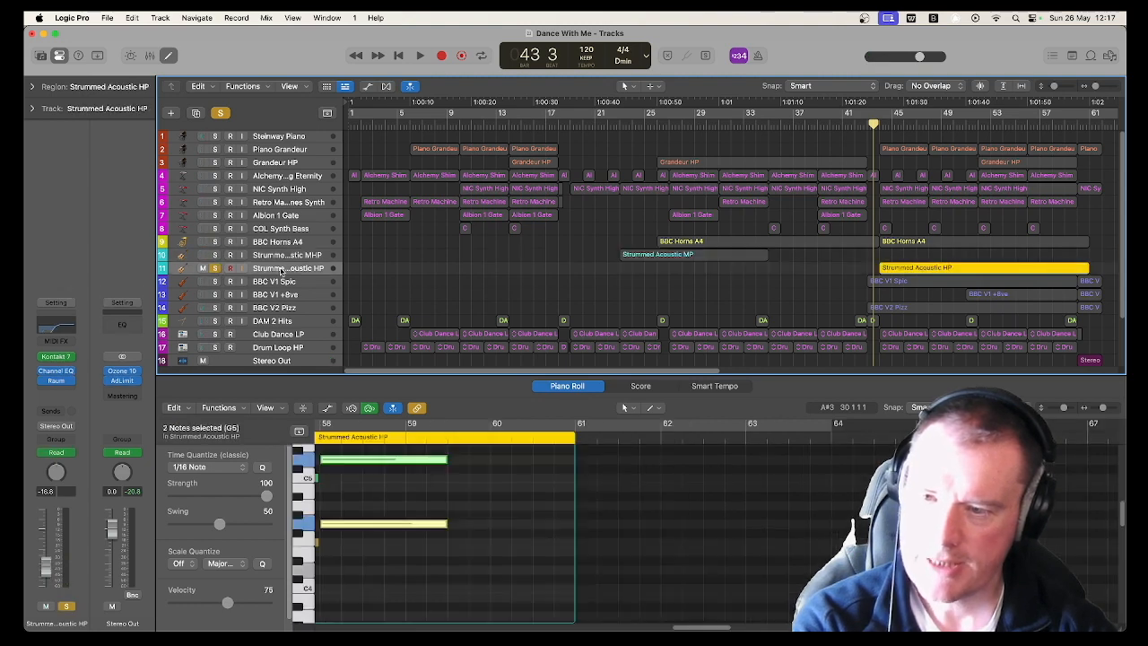
pyautogui.press('space')
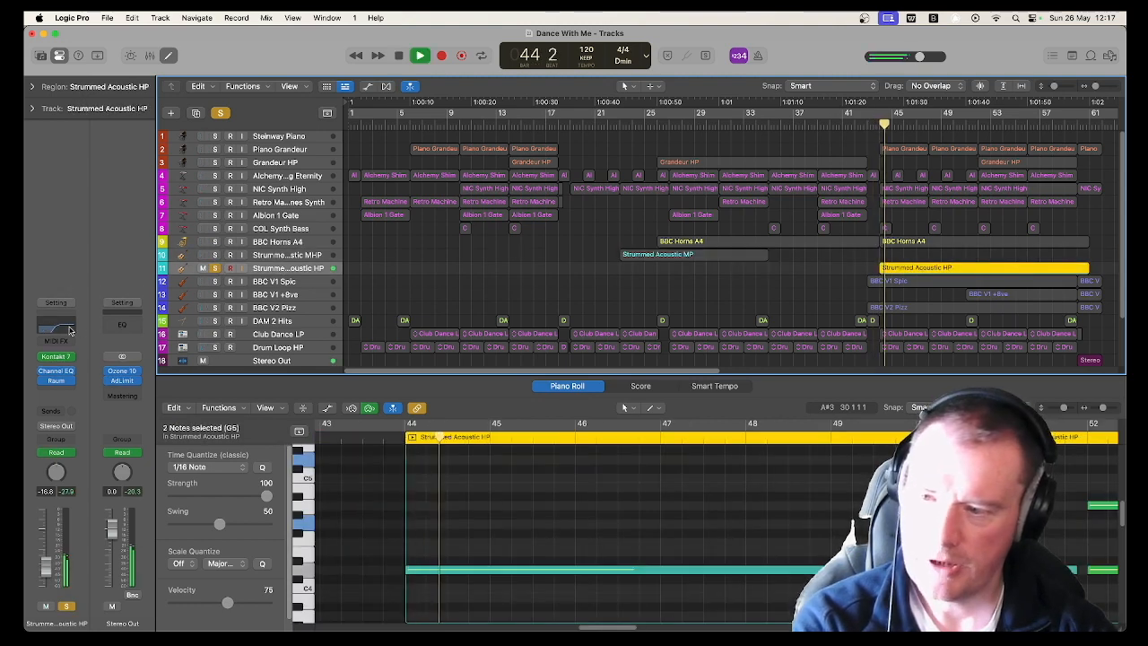
pyautogui.press('v')
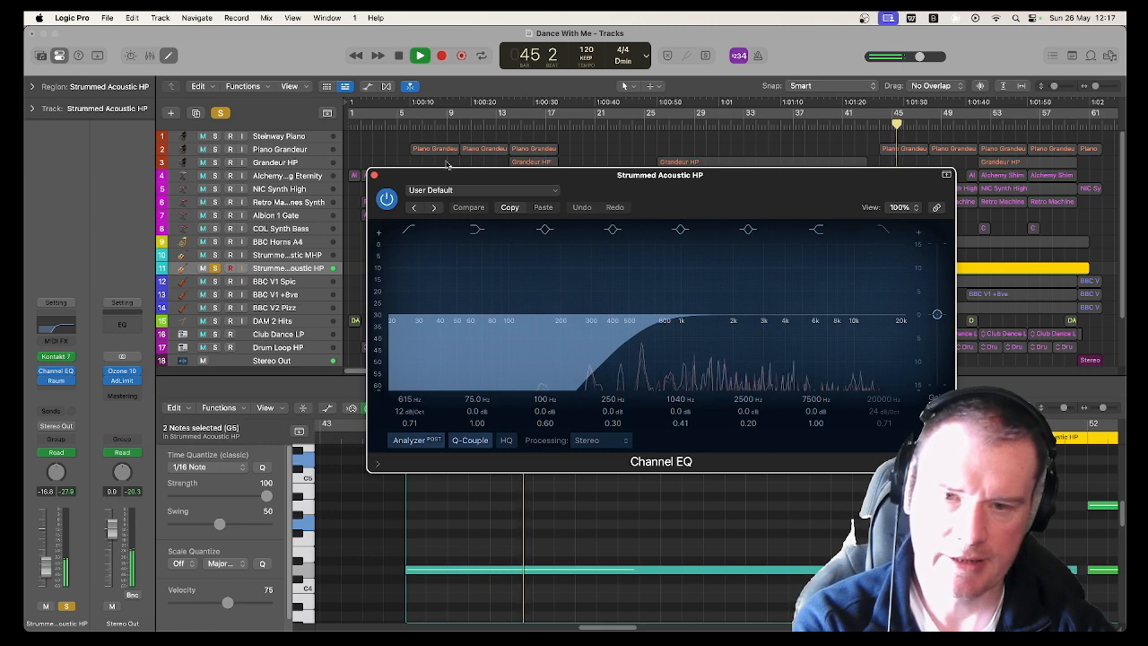
pyautogui.click(375, 175)
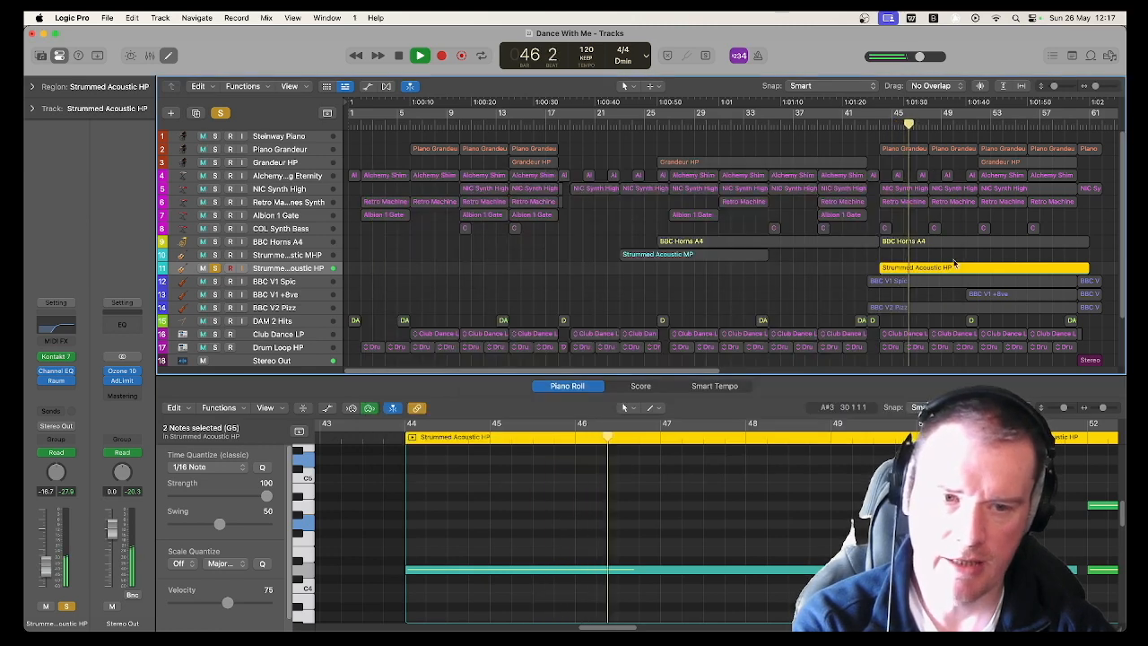
pyautogui.click(215, 270)
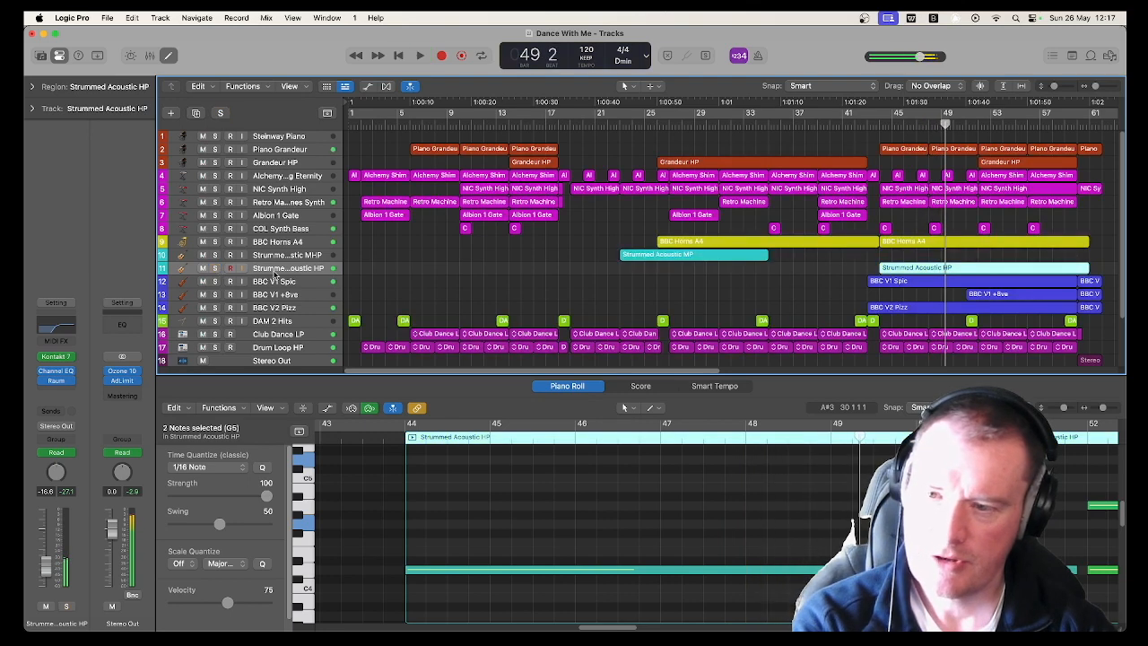
# Solo BBC V1 Spic, inspect its Arpeggiator settings, and listen to the part from bar 43
pyautogui.click(292, 285)
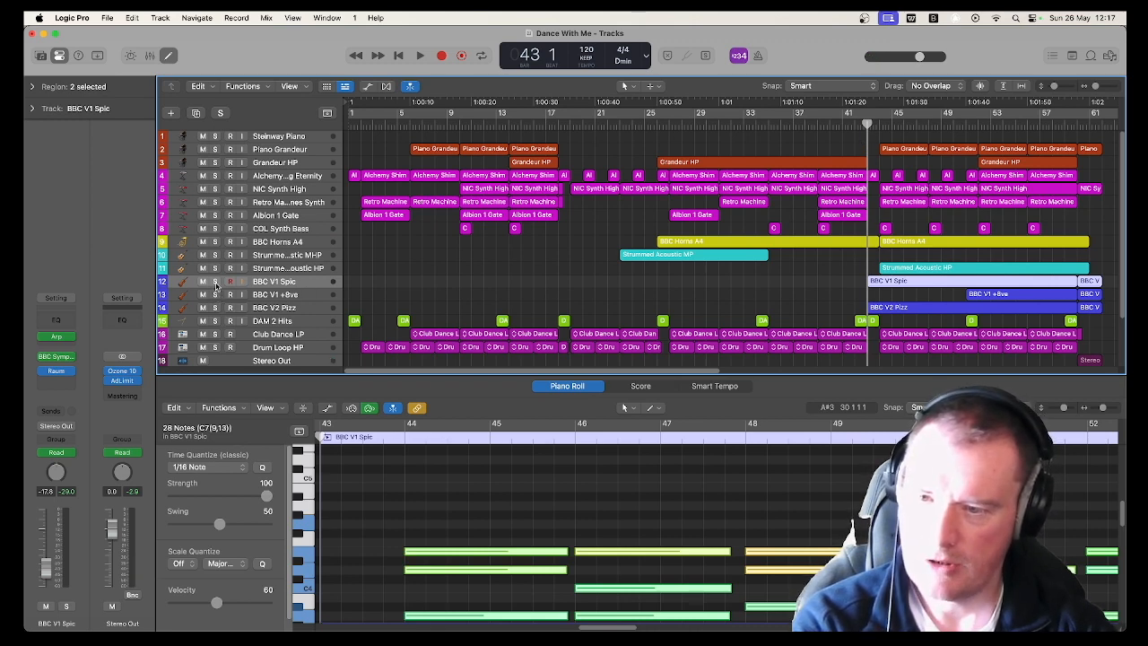
pyautogui.click(216, 281)
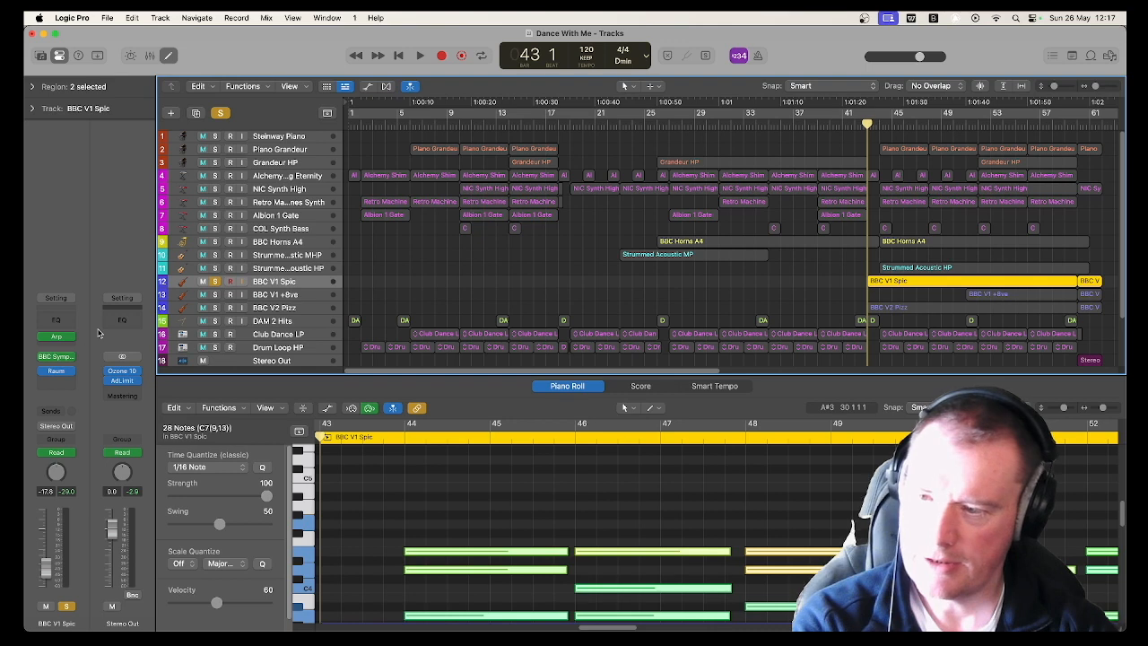
pyautogui.click(55, 338)
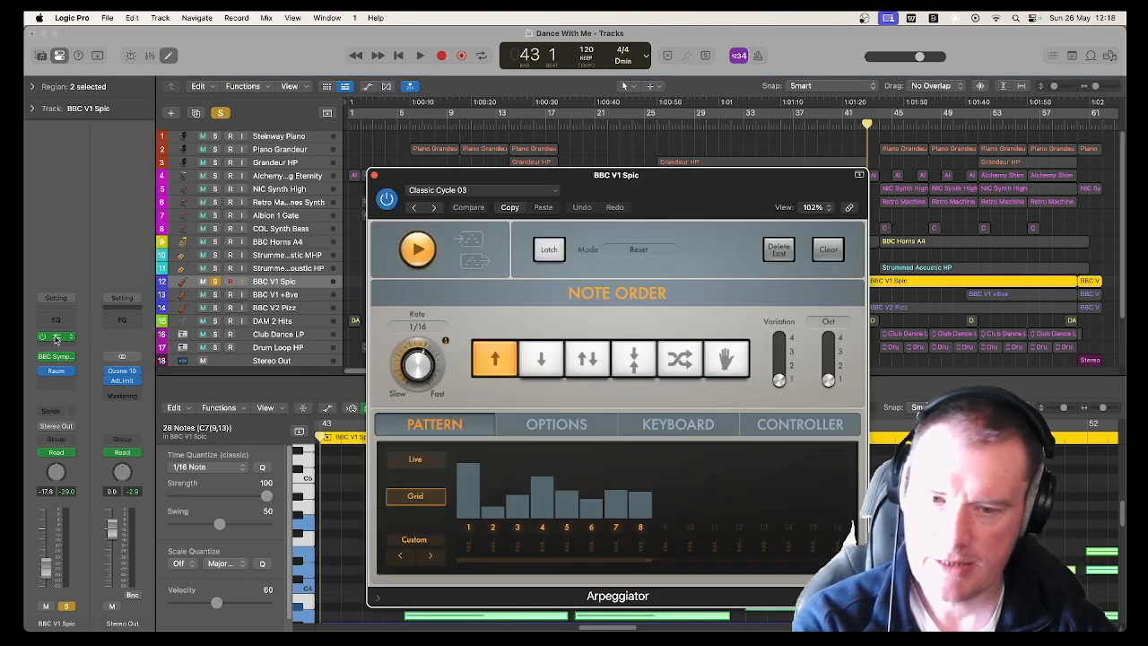
pyautogui.click(375, 175)
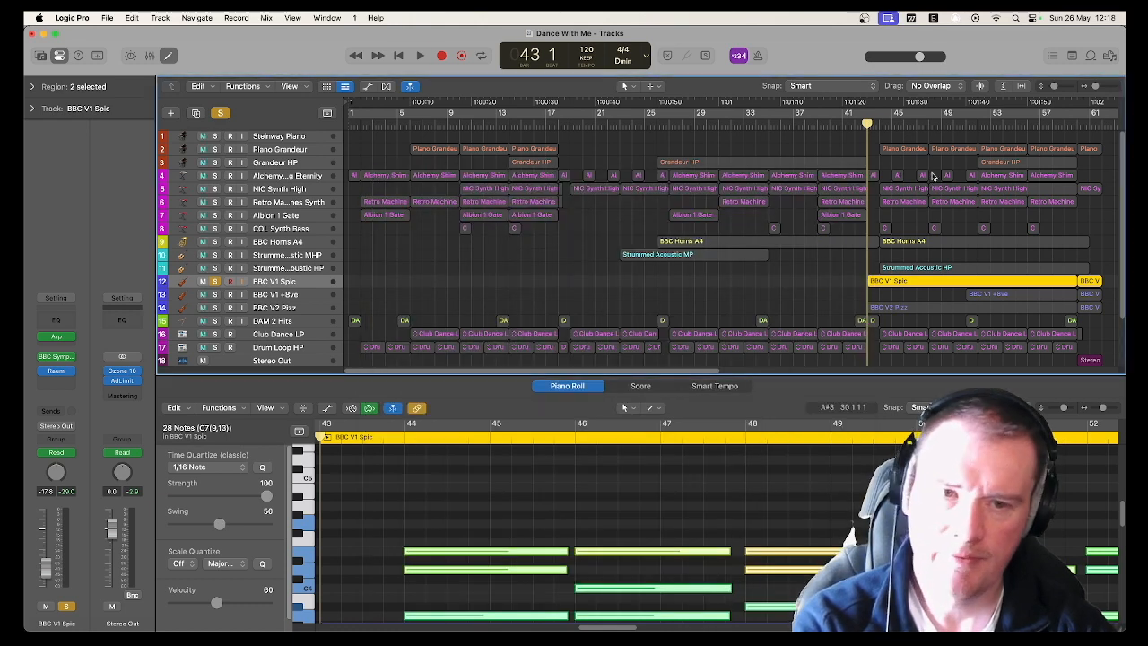
pyautogui.press('space')
pyautogui.scroll(-2, 502, 512)
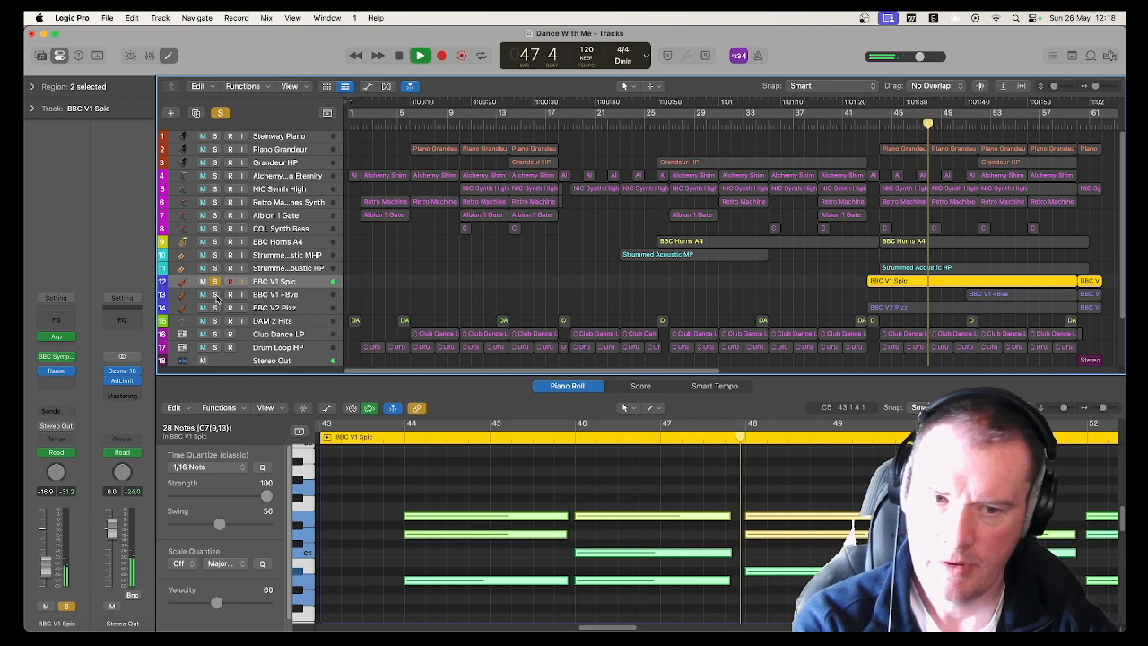
pyautogui.press('space')
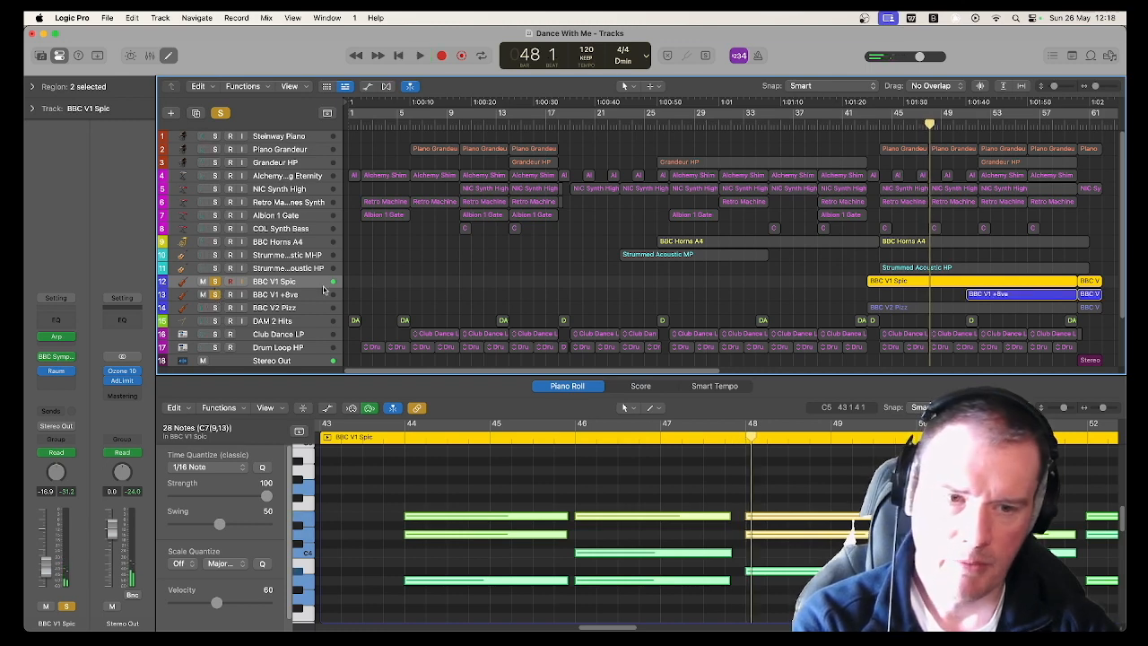
# Listen to BBC V1 Spic with BBC V1 +8ve from about bar 50, show the +8ve notes, and temporarily add BBC V2 Pizz
pyautogui.click(961, 125)
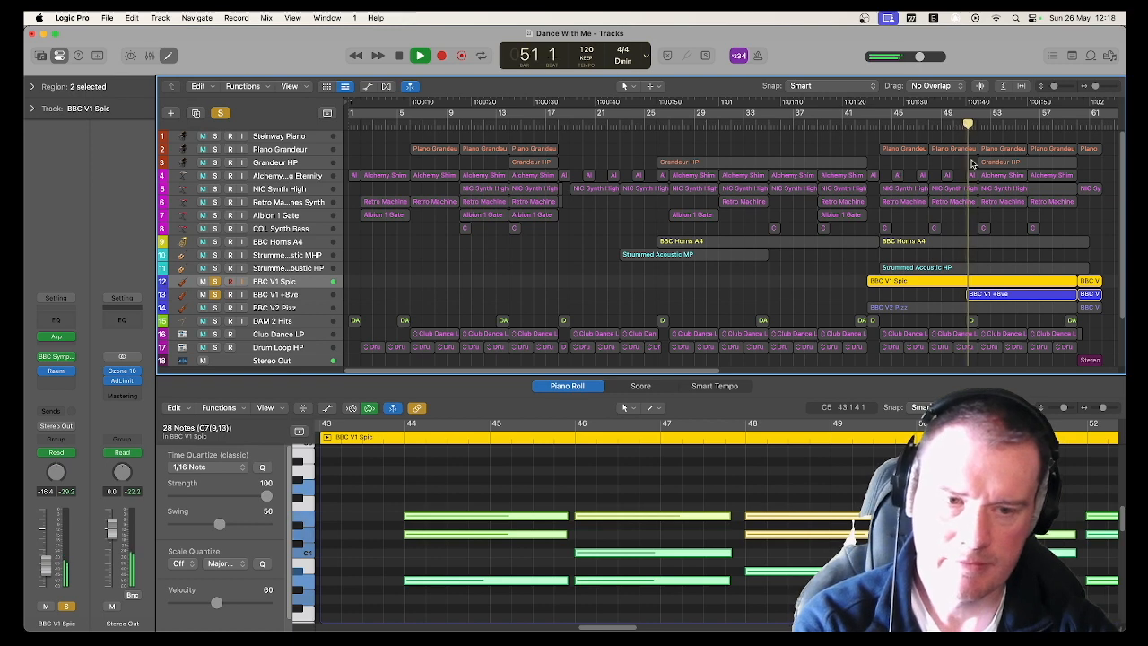
pyautogui.click(1016, 295)
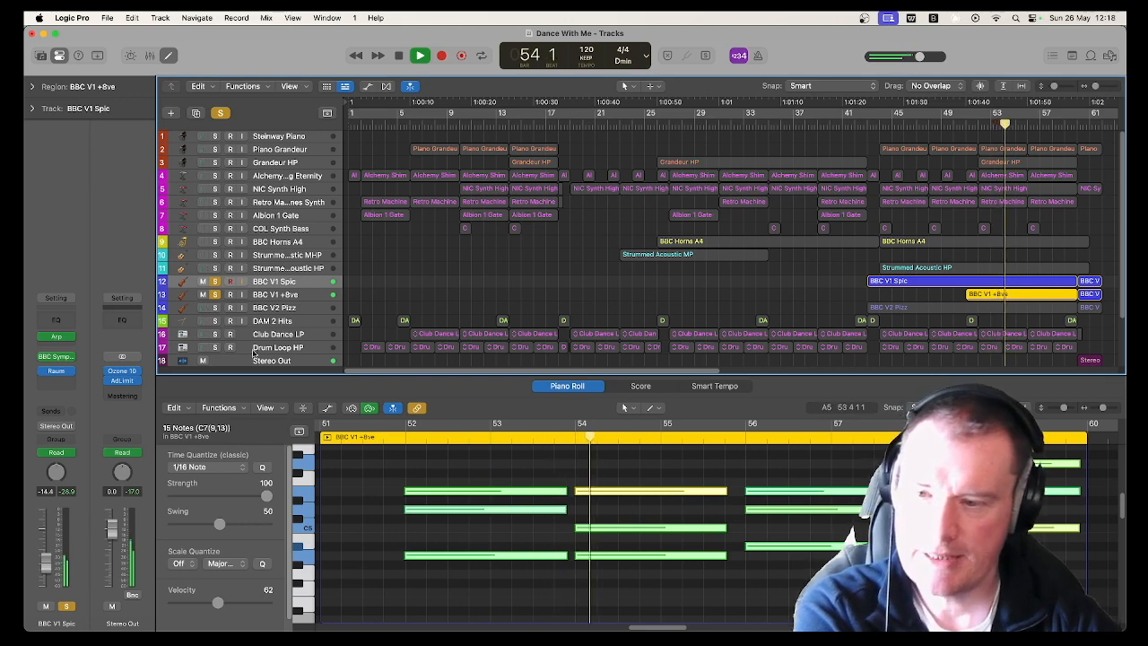
pyautogui.click(214, 307)
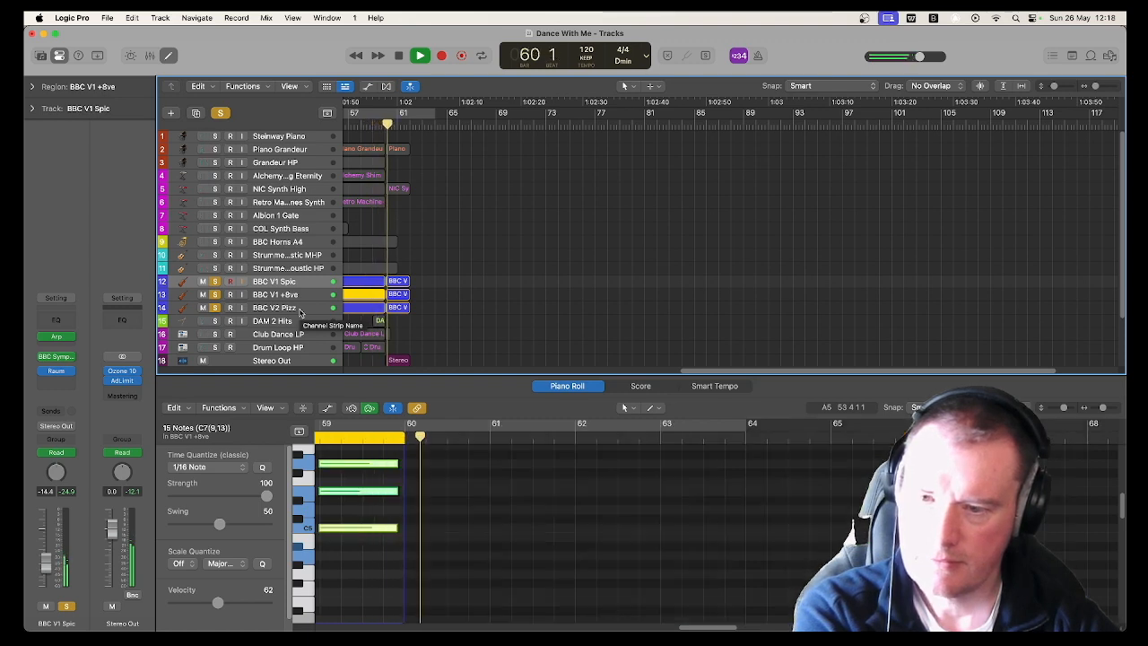
pyautogui.click(215, 307)
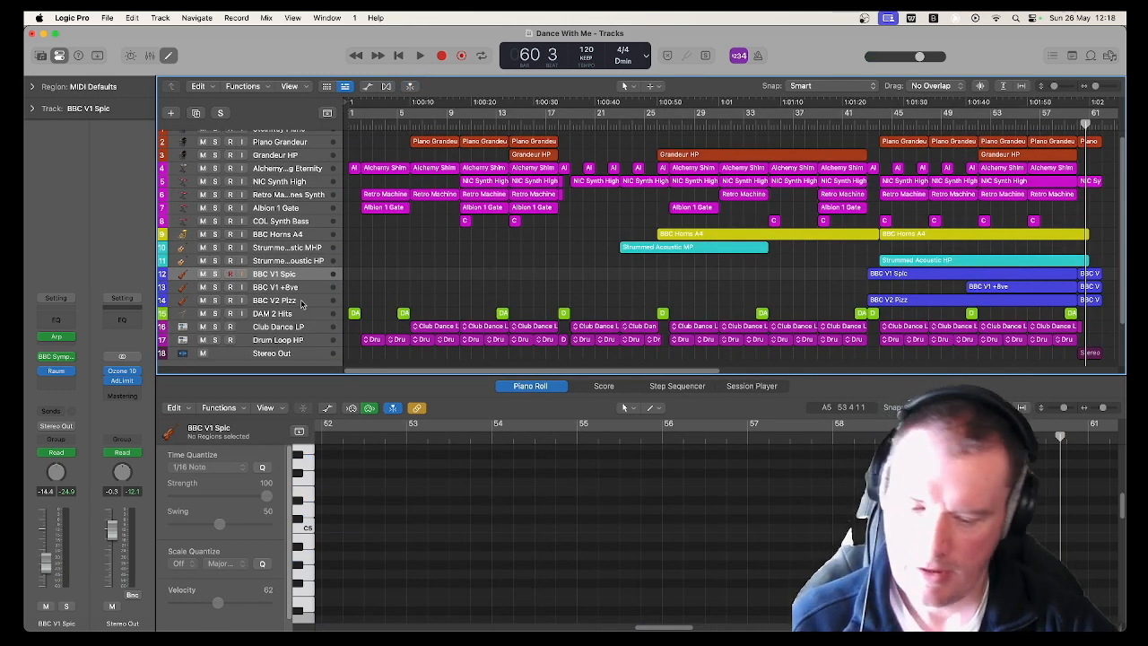
# Display the mixer and examine the tracks' fader levels and pan settings
pyautogui.press('x')
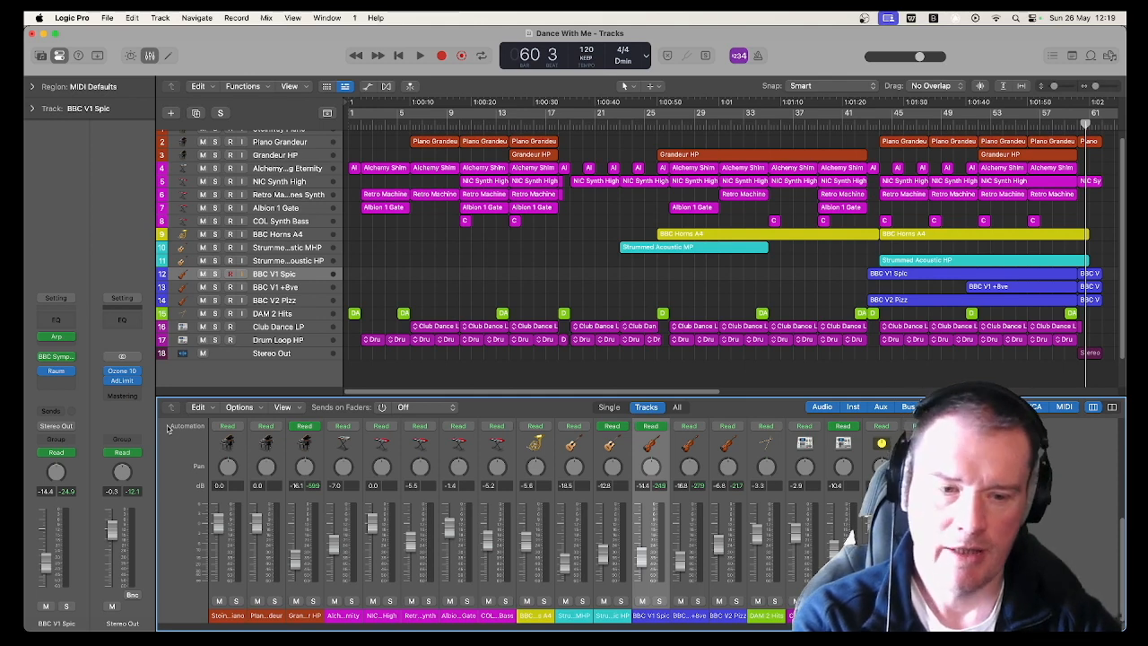
pyautogui.scroll(2, 610, 310)
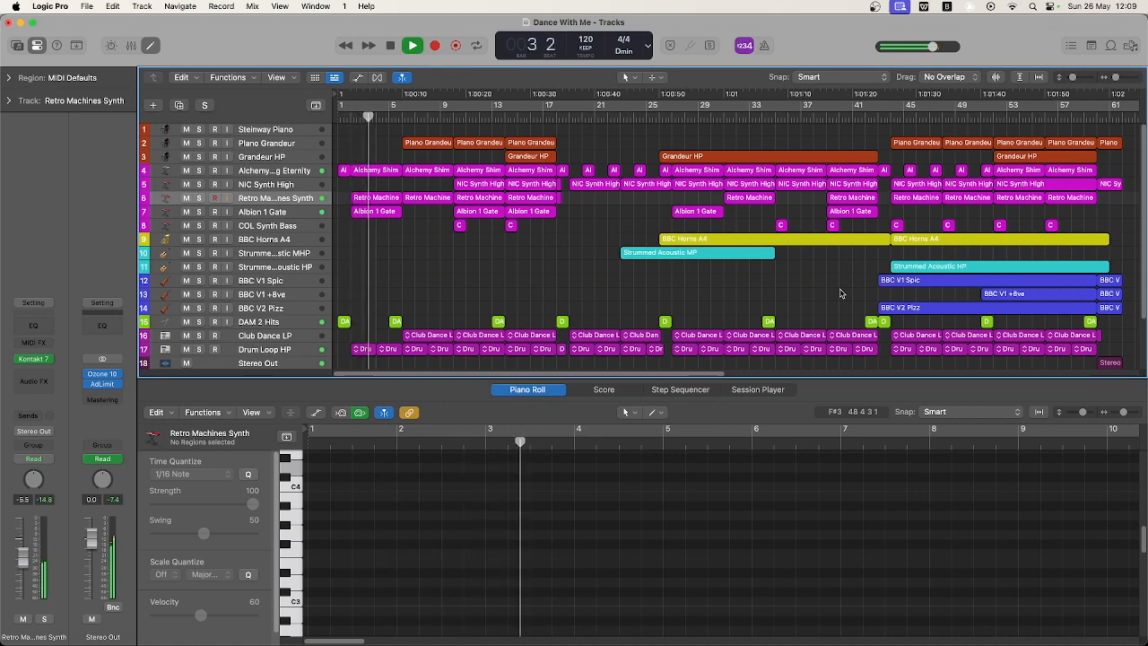
# Show the notes of the first Retro Machines Synth region while the full arrangement plays
pyautogui.click(391, 199)
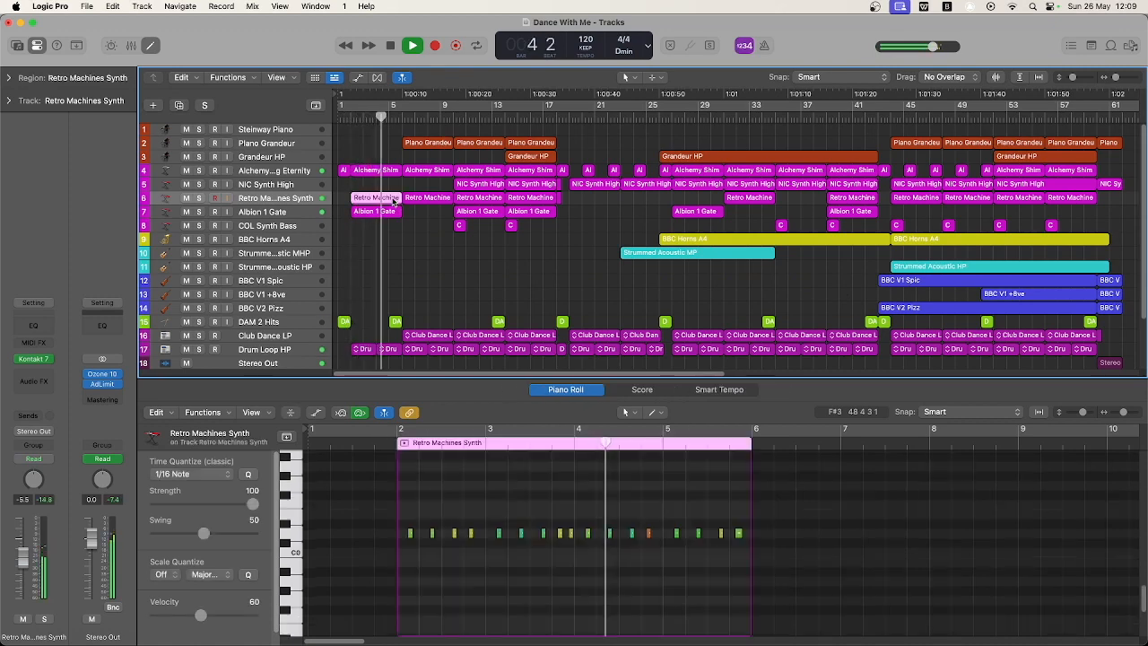
# During playback, show the contents of the Alchemy Shimmering Eternity, Piano Grandeur and Club Dance LP regions at bar 6 and COL Synth Bass at bar 10
pyautogui.click(435, 171)
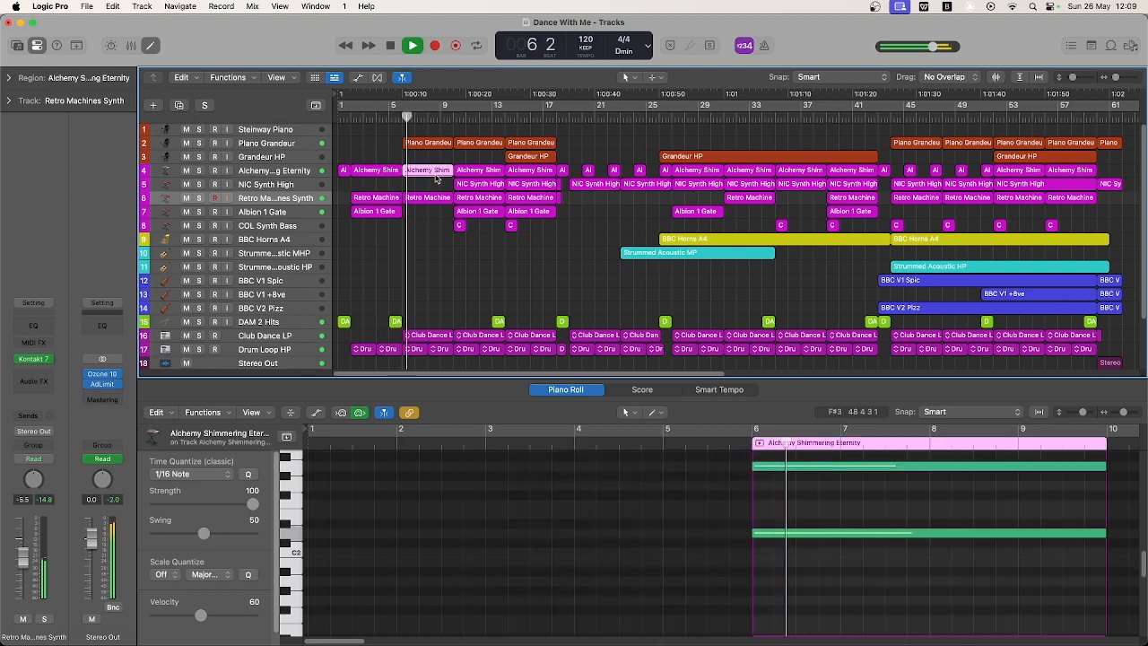
pyautogui.click(431, 144)
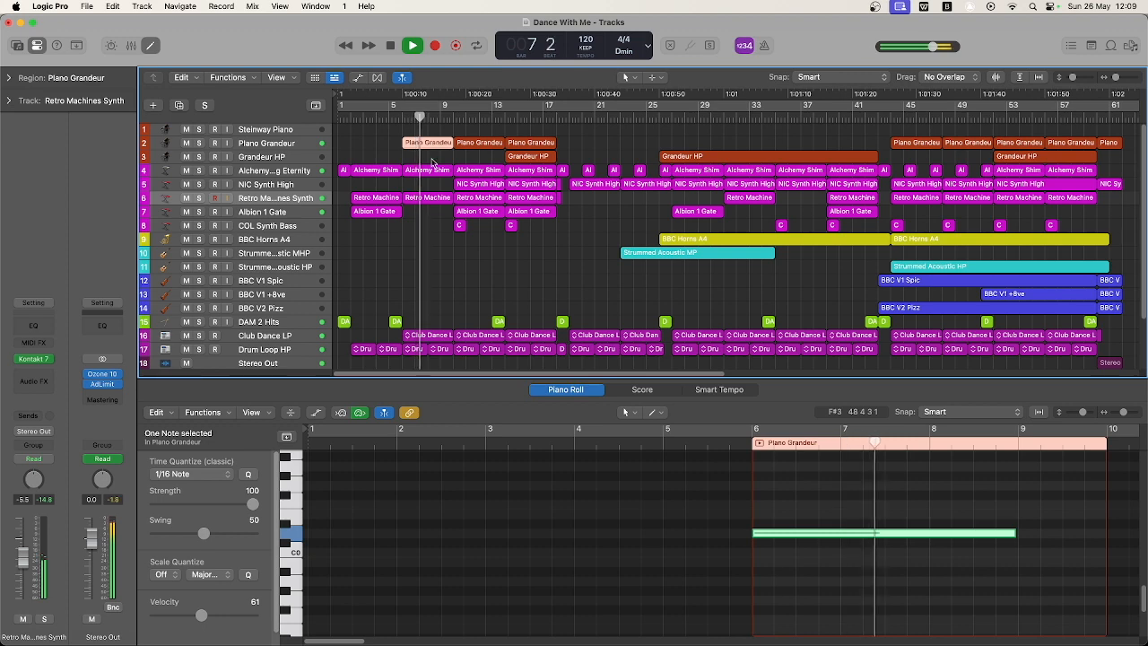
pyautogui.click(440, 336)
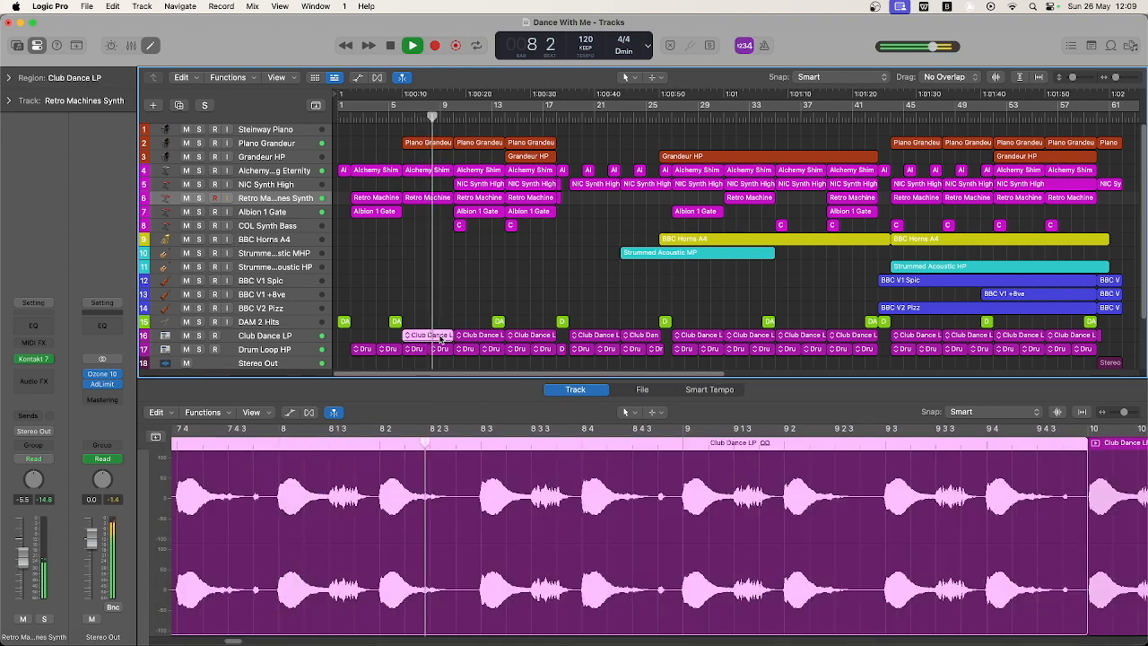
pyautogui.click(459, 225)
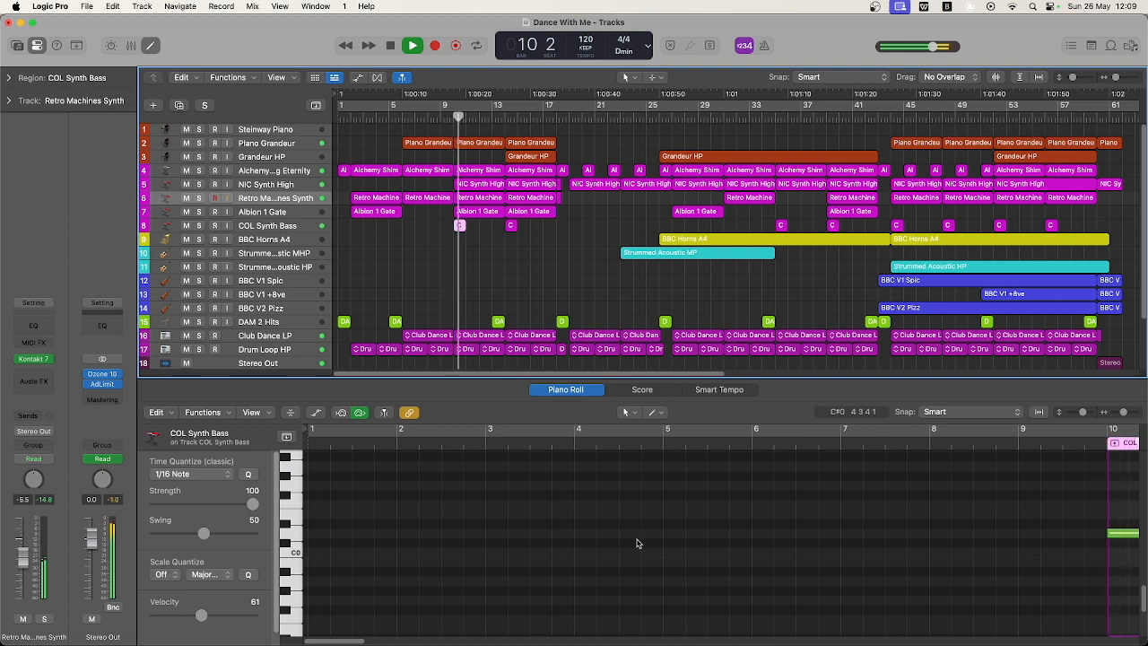
# Show the Albion 1 Gate notes at bar 14, together with the Alchemy, NIC Synth High and Retro Machines Synth regions above it
pyautogui.click(524, 215)
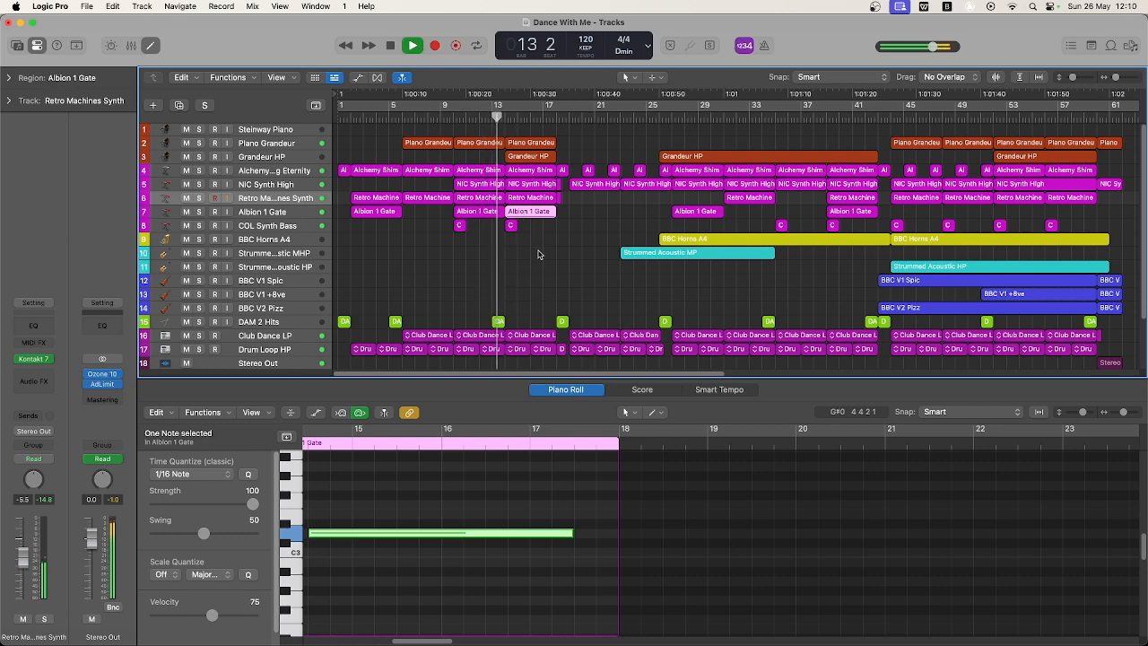
pyautogui.moveTo(537, 239); pyautogui.dragTo(528, 172)
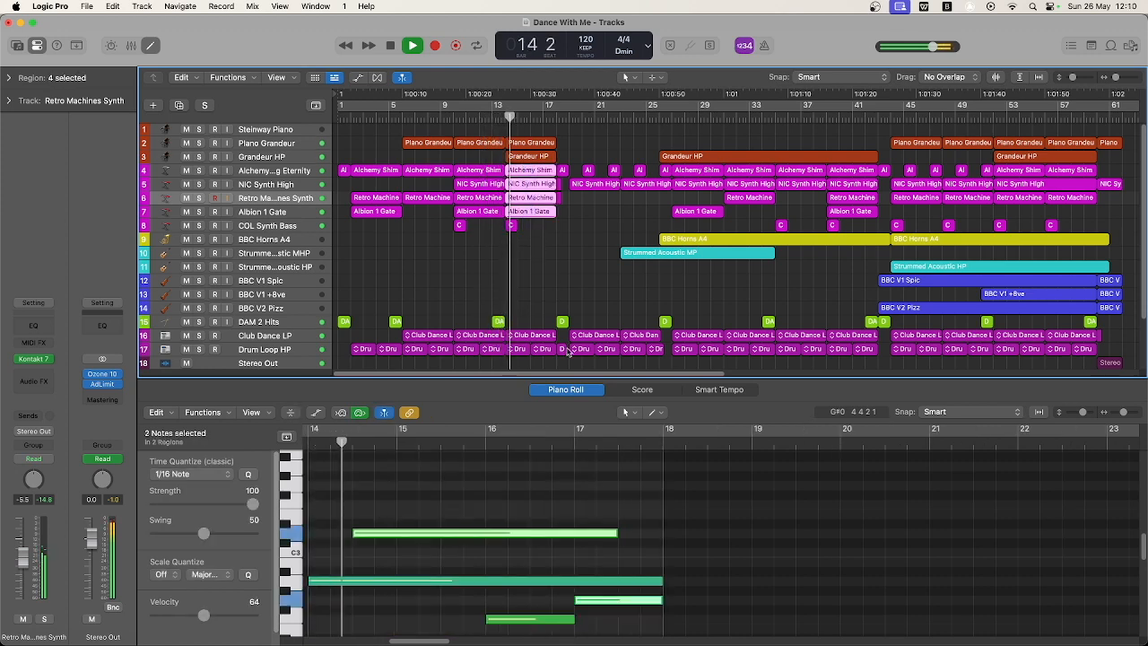
pyautogui.scroll(-2, 743, 550)
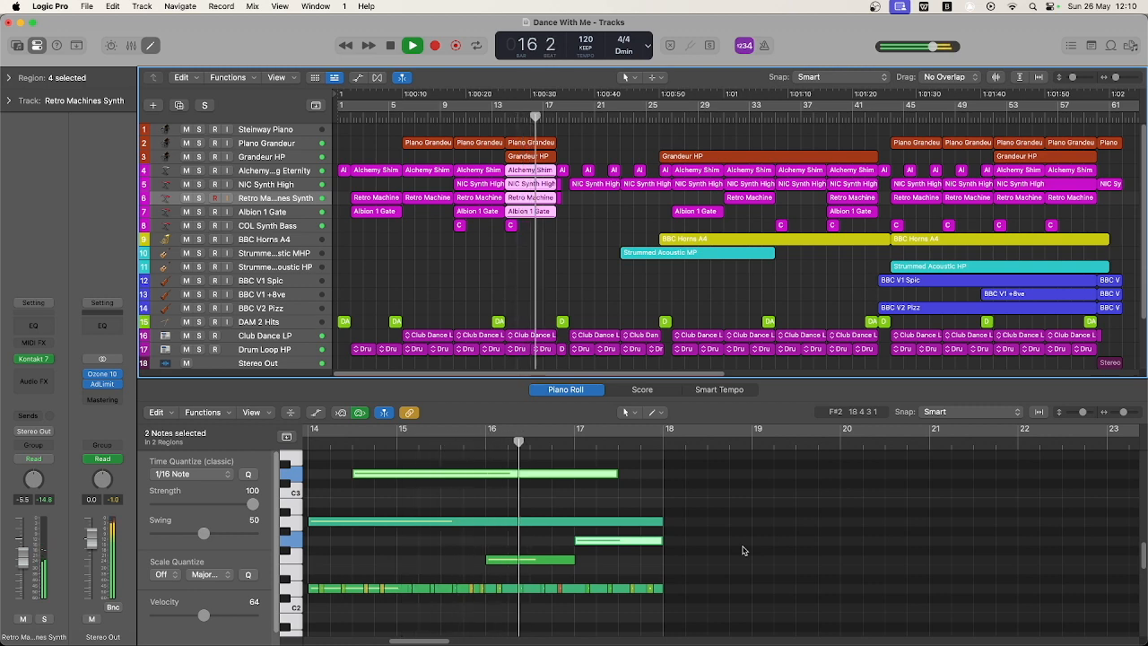
# Select the DAM 2 Hits and Drum Loop HP regions at bar 18 and view the hit's note
pyautogui.click(561, 321)
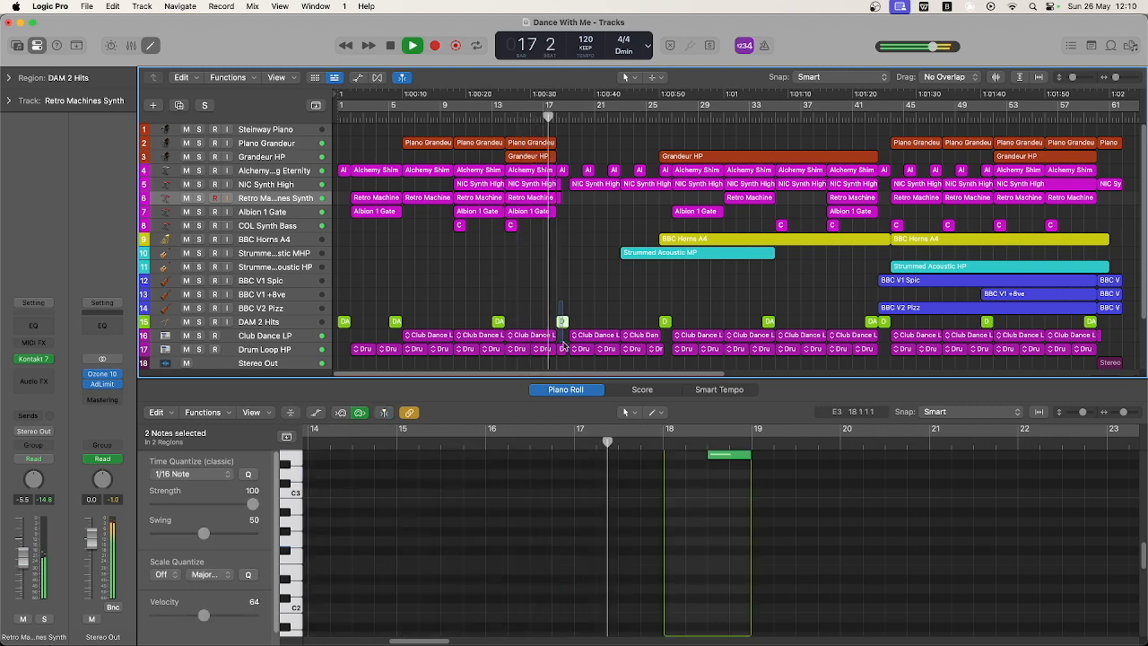
pyautogui.keyDown('shift'); pyautogui.click(563, 348); pyautogui.keyUp('shift')
pyautogui.scroll(4, 859, 547)
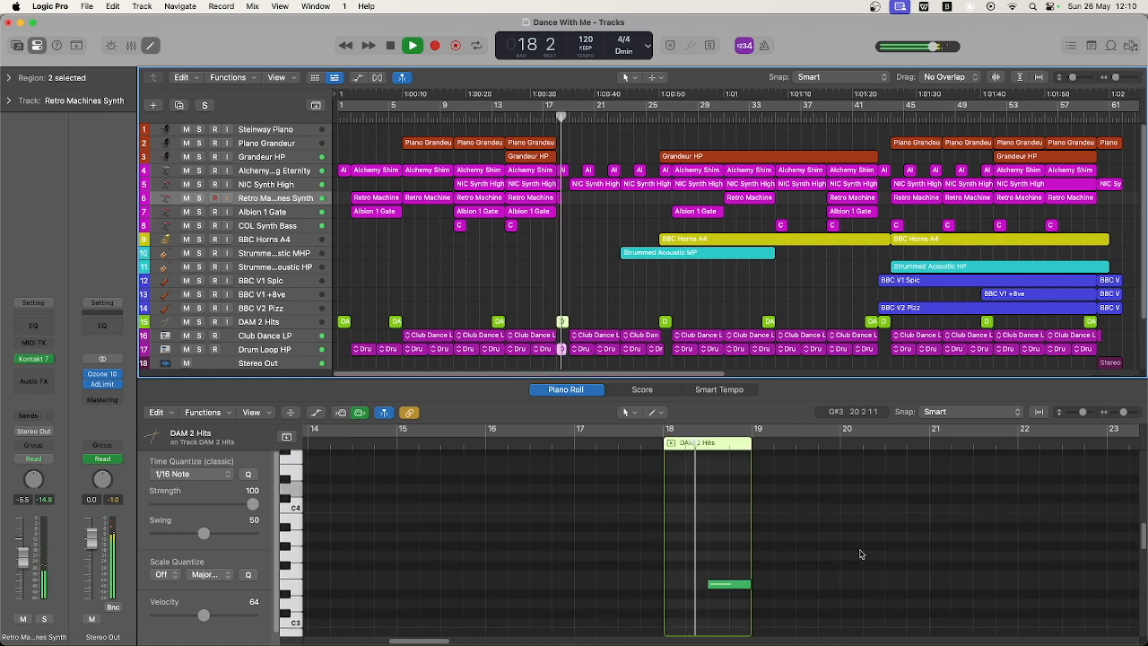
# Show the NIC Synth High notes at bar 19 and the short Alchemy region at bar 22, and briefly display the tracks' automation
pyautogui.click(592, 184)
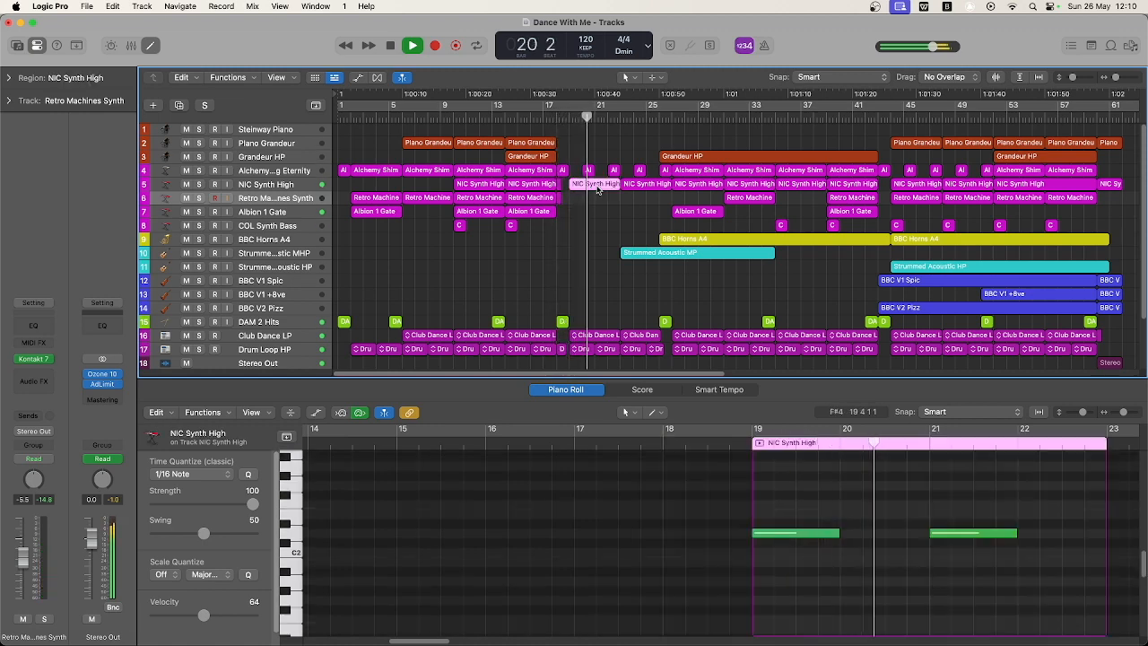
pyautogui.click(614, 170)
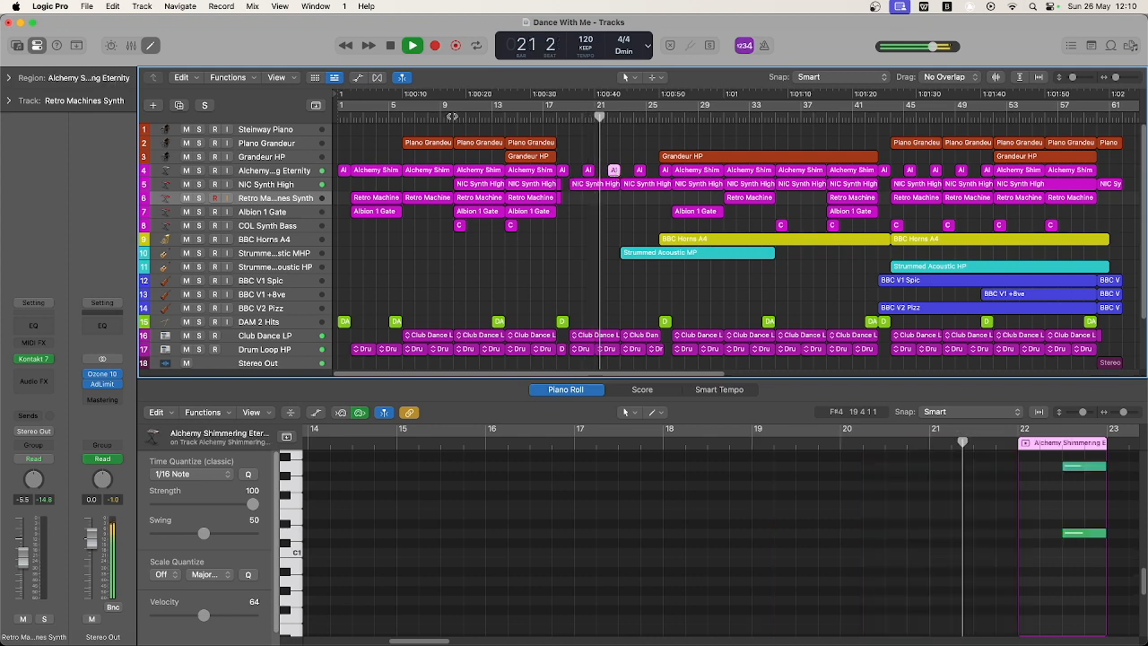
pyautogui.click(358, 78)
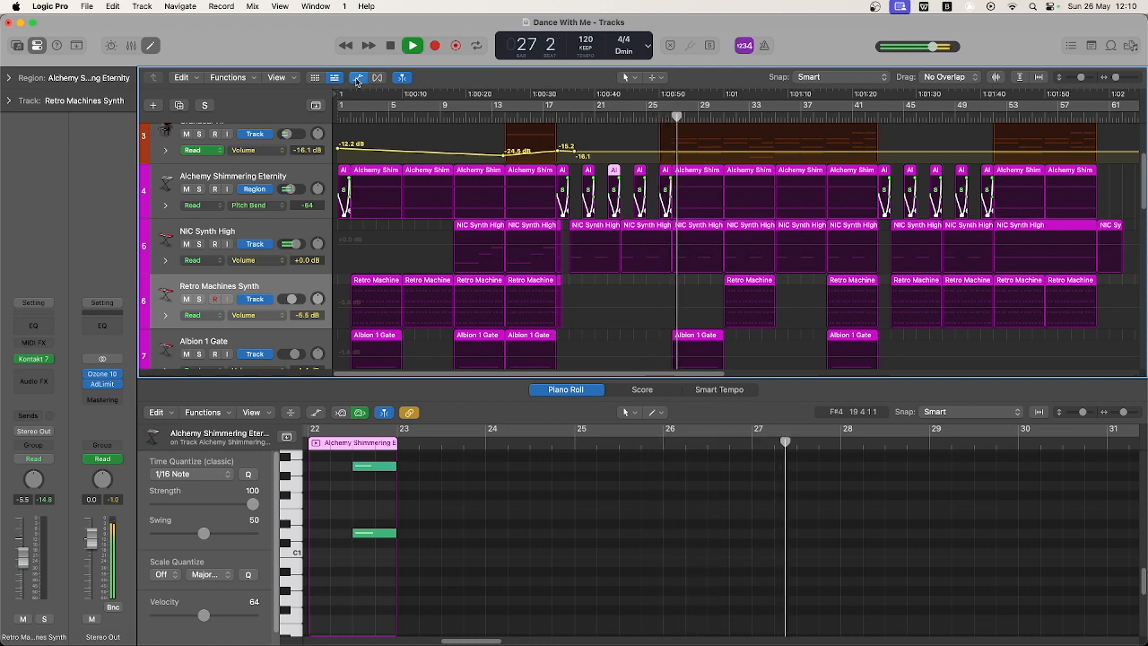
pyautogui.click(358, 79)
# Show the notes of the first BBC Horns A4 region and follow its melody through to the region's end
pyautogui.click(703, 241)
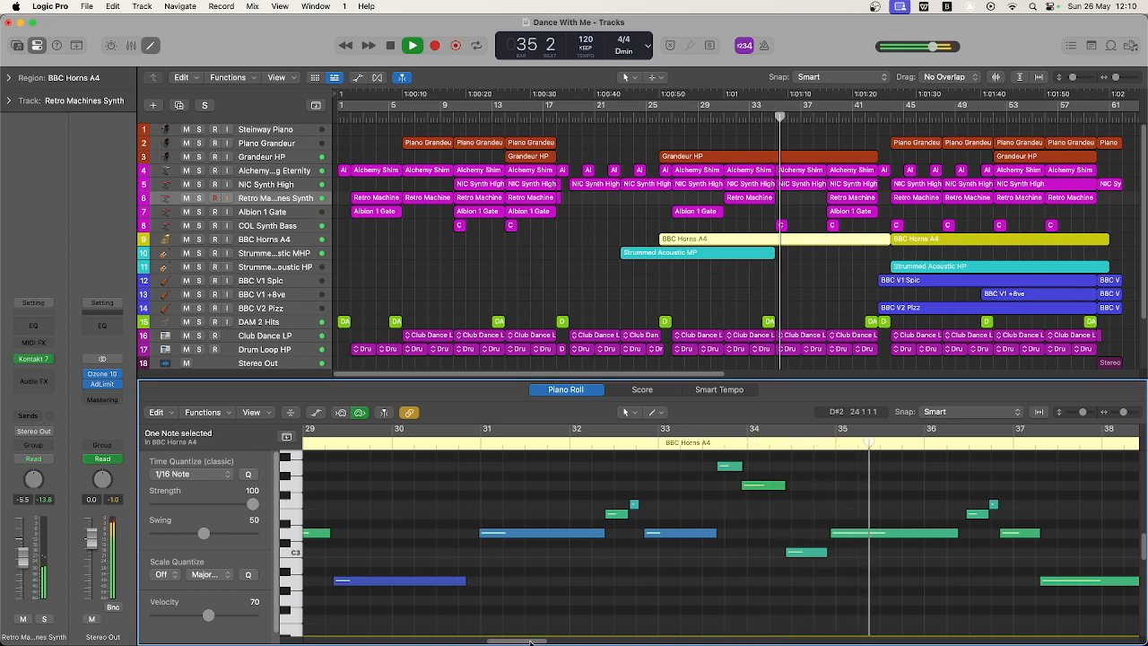
pyautogui.moveTo(529, 642); pyautogui.dragTo(567, 642)
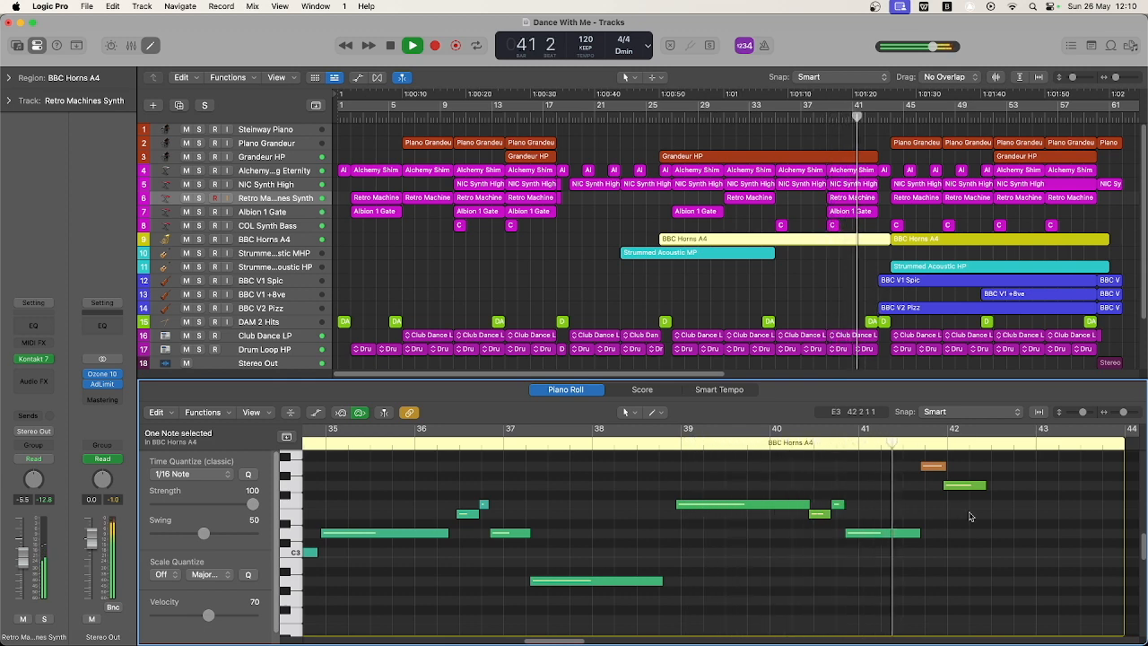
# Show the notes of the BBC V1 Spic, BBC V2 Pizz and BBC V1 +8ve string regions as they play
pyautogui.click(911, 281)
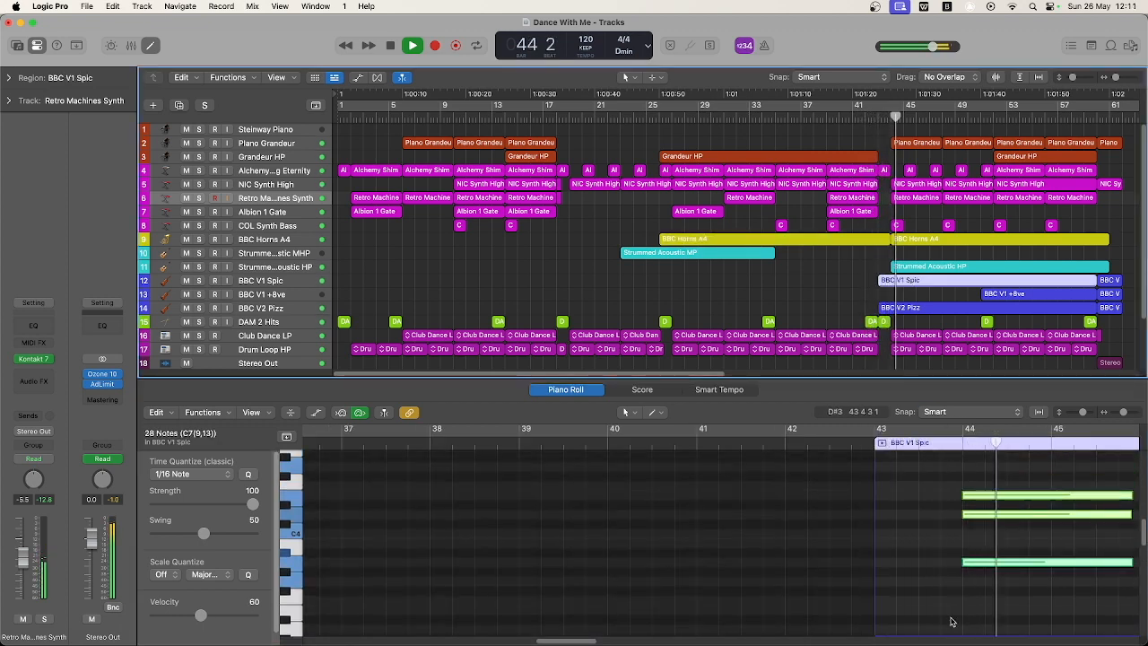
pyautogui.click(930, 312)
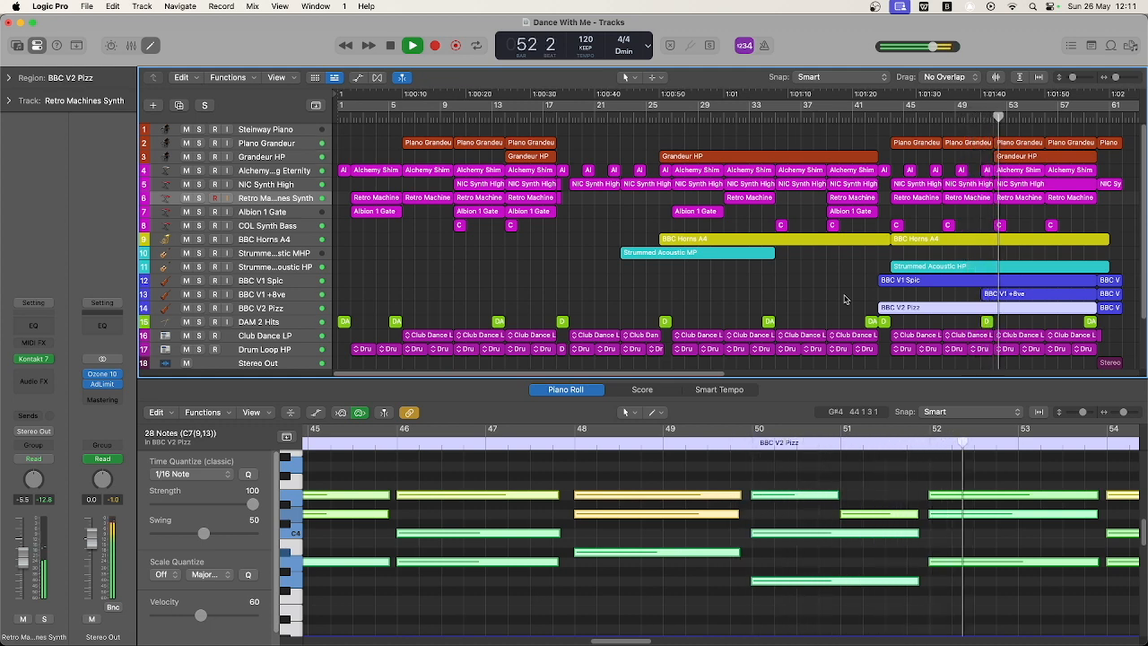
pyautogui.click(1002, 296)
pyautogui.scroll(5, 823, 618)
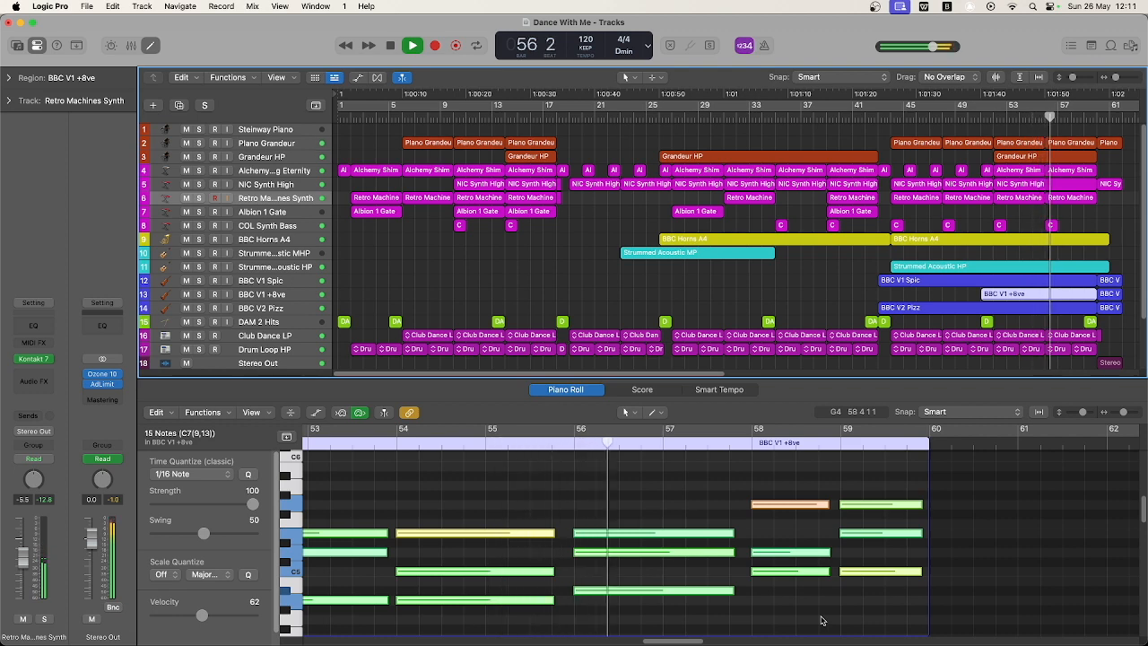
# Bring the end of the arrangement into view and select the final Club Dance LP and Drum Loop HP regions together
pyautogui.click(1083, 373)
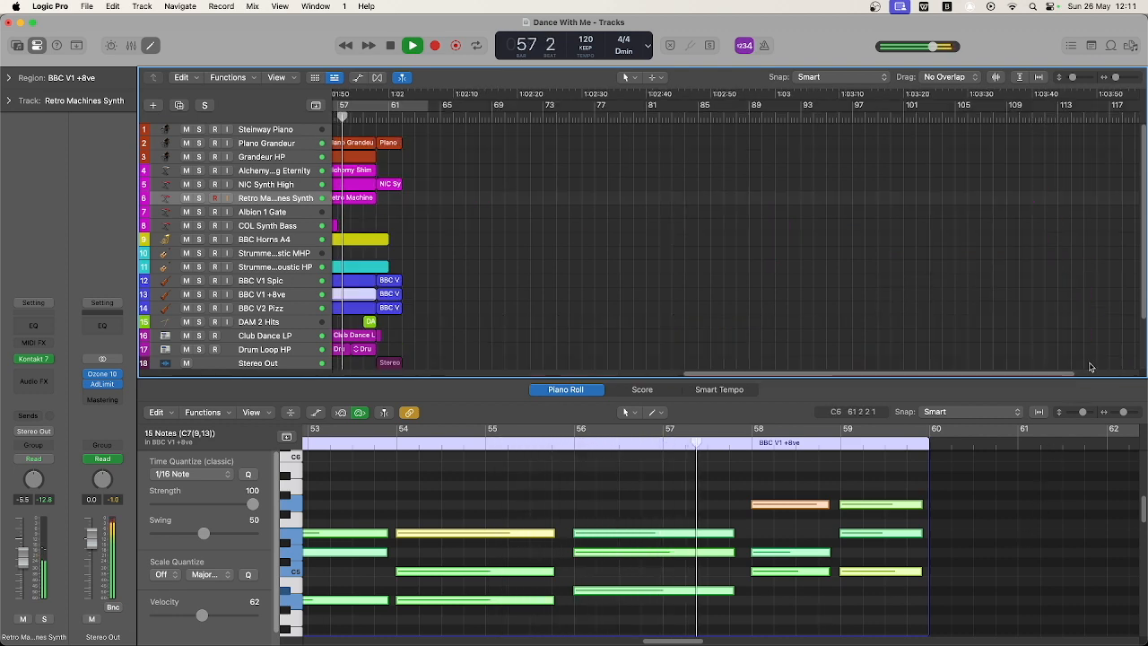
pyautogui.click(371, 335)
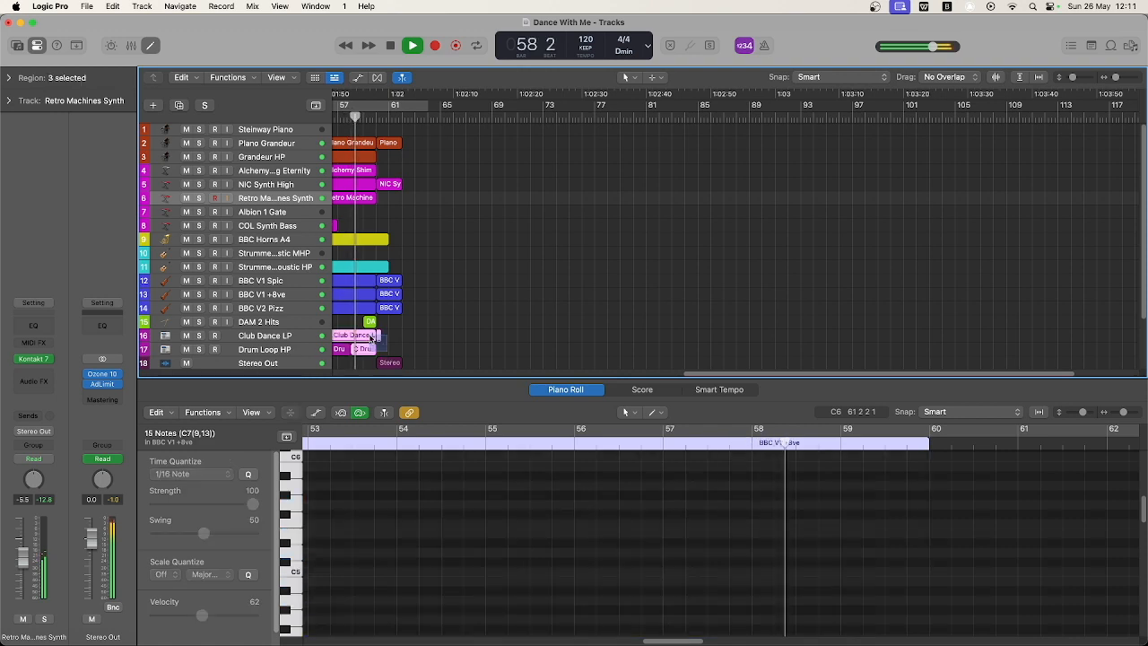